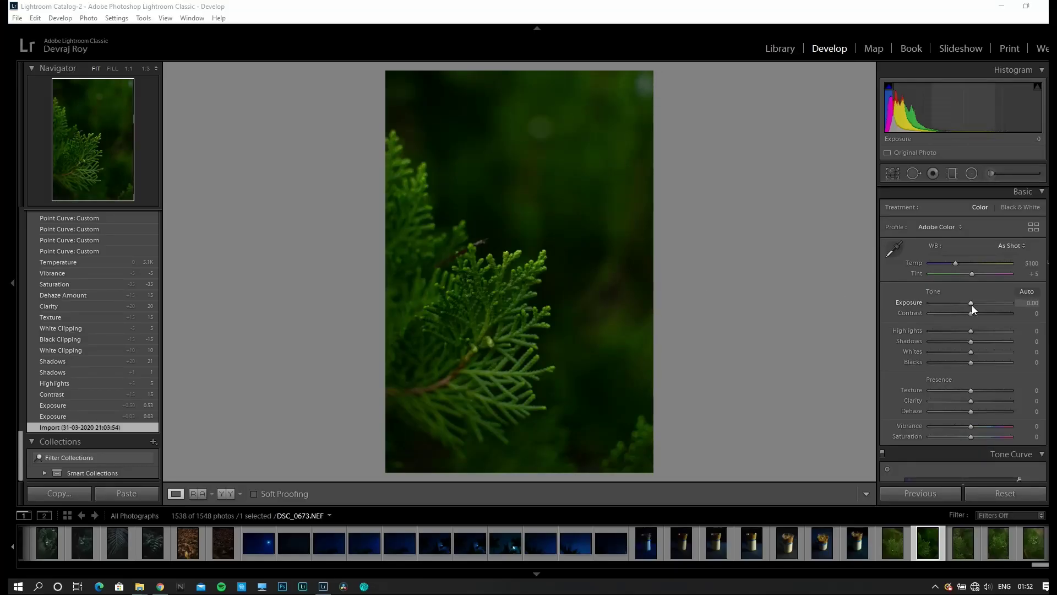
Step: Set Exposure +0.53, Contrast +15, Highlights +10, Shadows +25, Whites +10, Blacks −14, Texture +15, Clarity +20
scroll(973, 304, "up", 10)
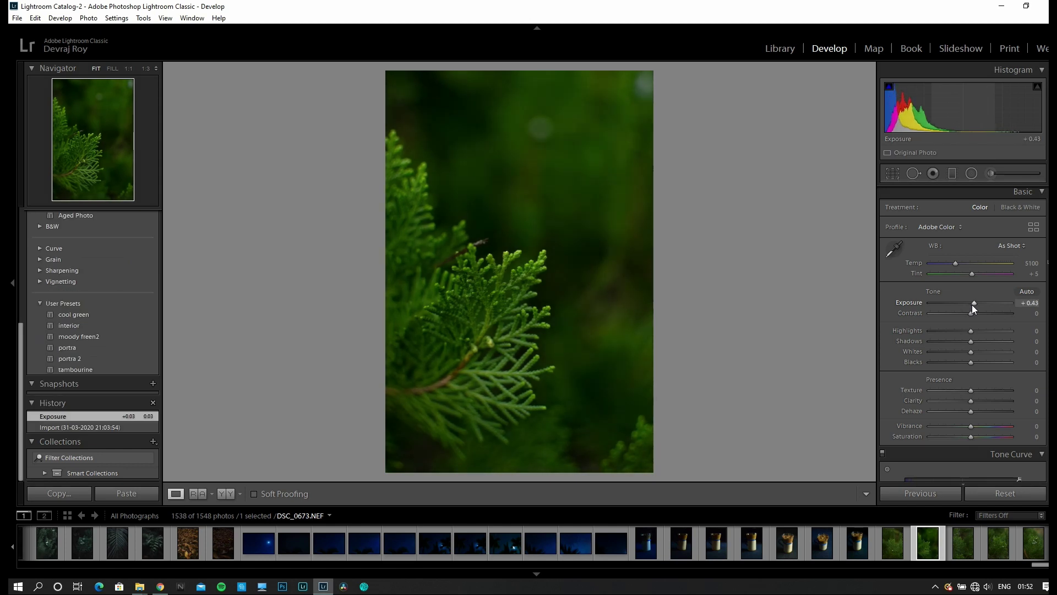
scroll(972, 305, "up", 3)
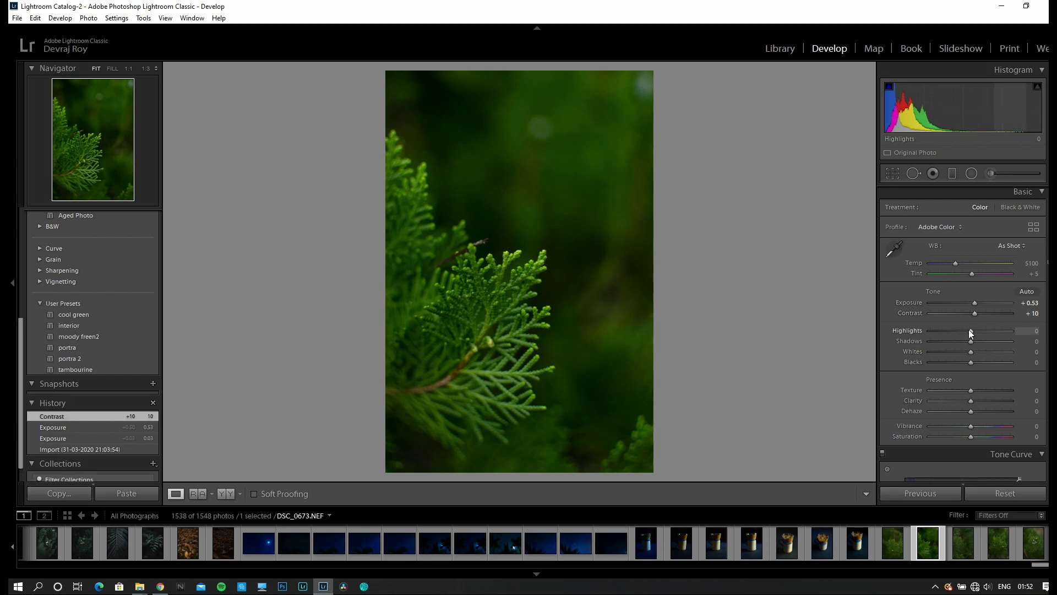
scroll(969, 329, "up", 2)
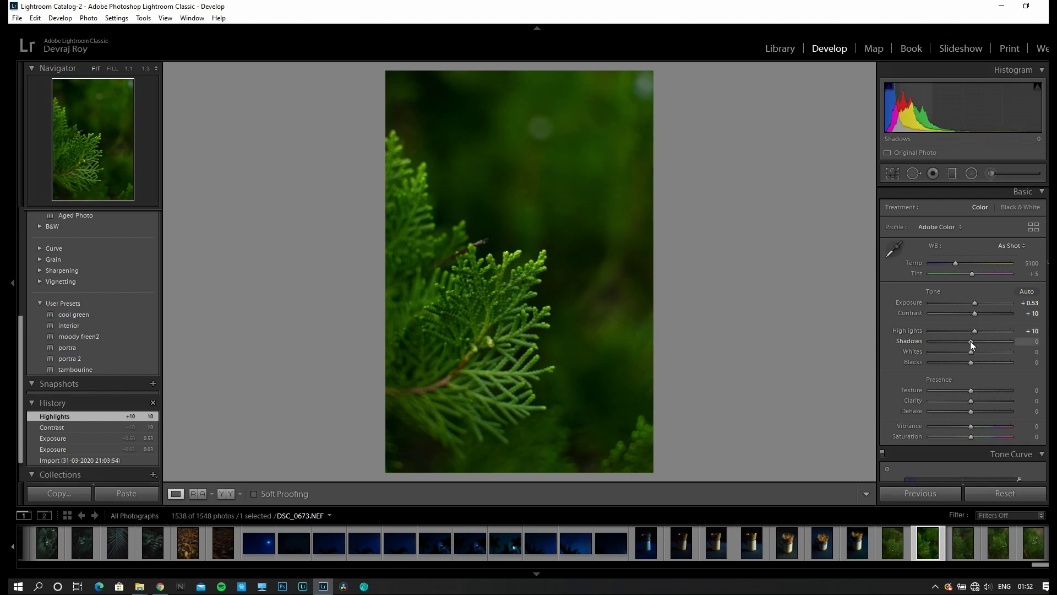
scroll(971, 341, "up", 3)
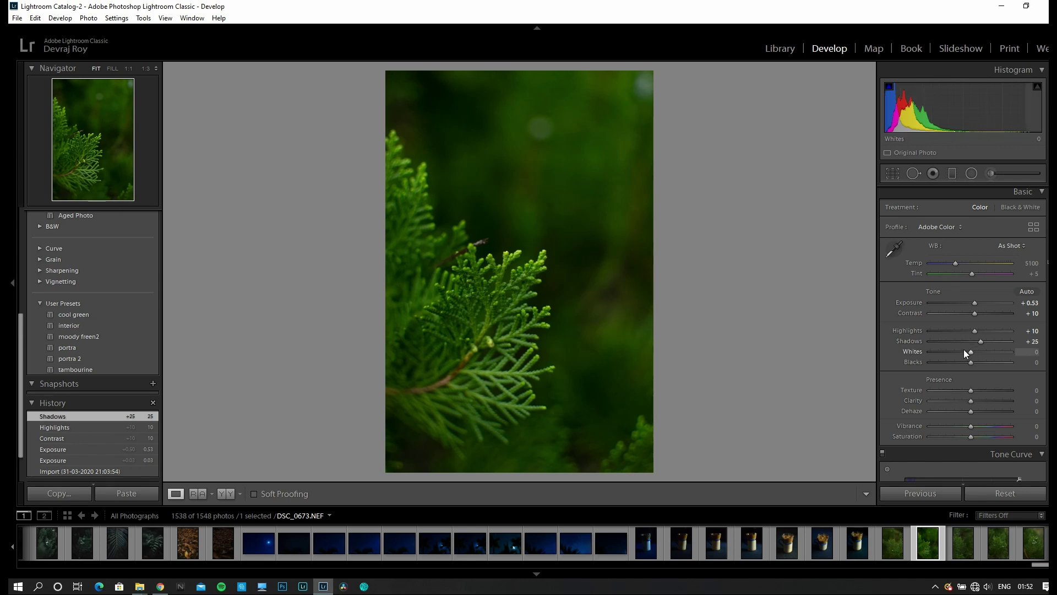
scroll(972, 351, "up", 2)
scroll(972, 361, "down", 4)
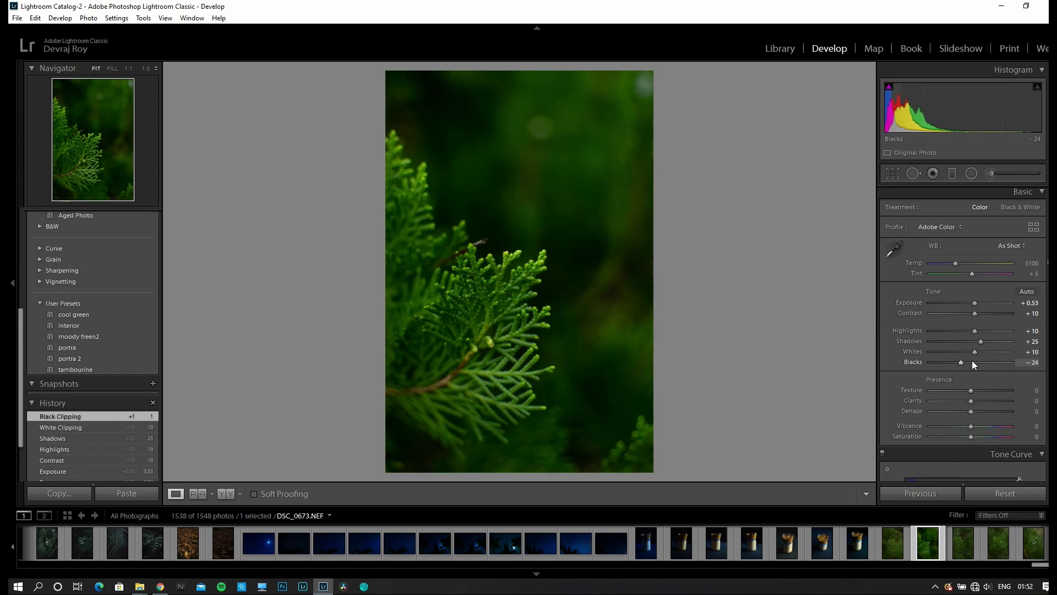
scroll(973, 360, "up", 1)
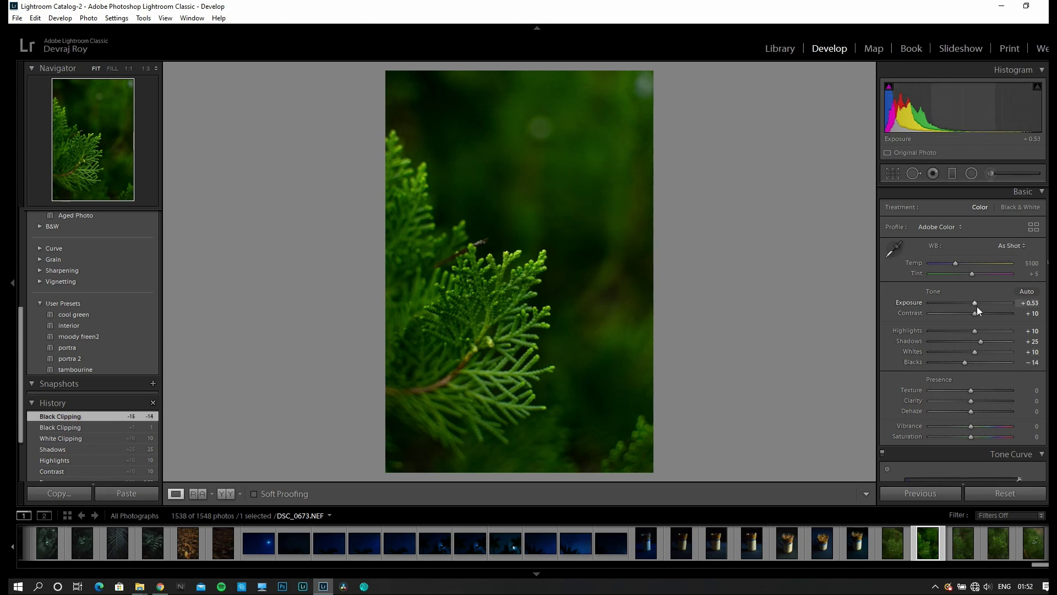
scroll(977, 314, "up", 1)
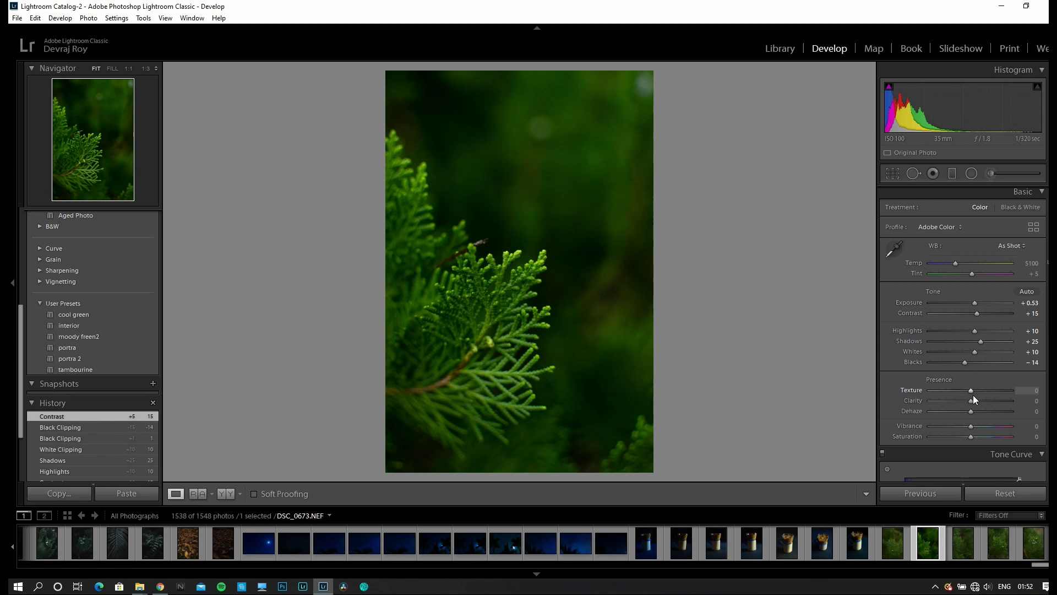
scroll(972, 391, "up", 2)
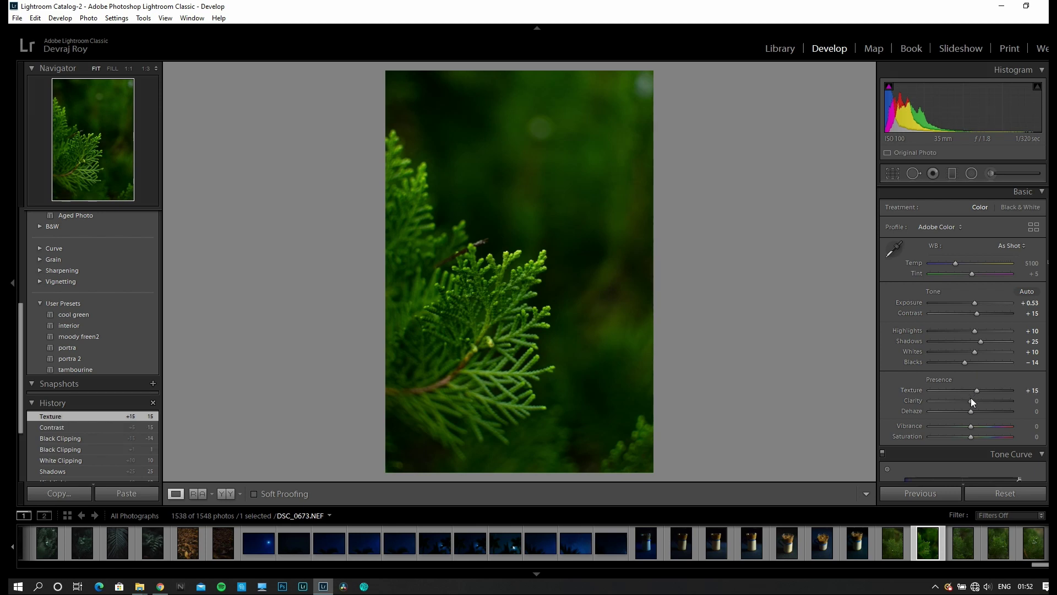
scroll(971, 401, "up", 4)
Step: Add Dehaze +10, then lower Saturation to −35 and Vibrance to −5
scroll(972, 412, "up", 2)
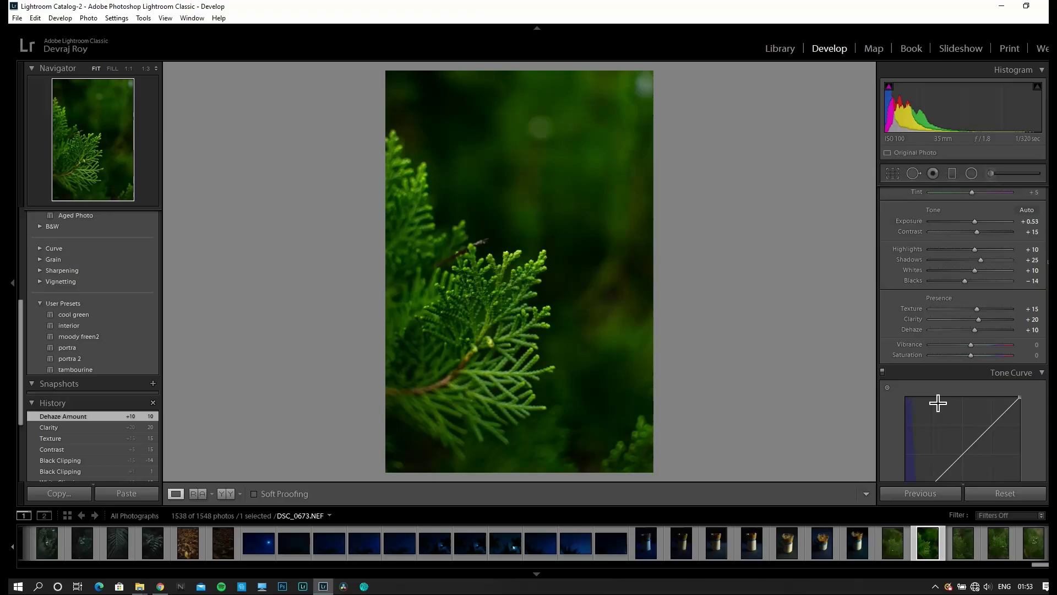
left_click_drag(971, 356, 962, 356)
key("Down")
key("Down")
key("Down")
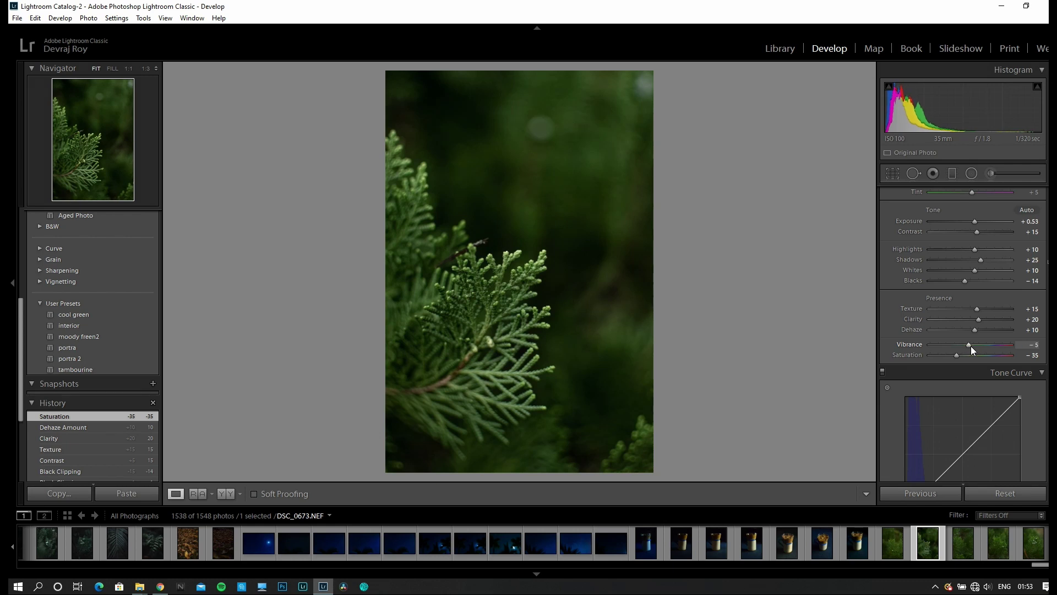
key("Down")
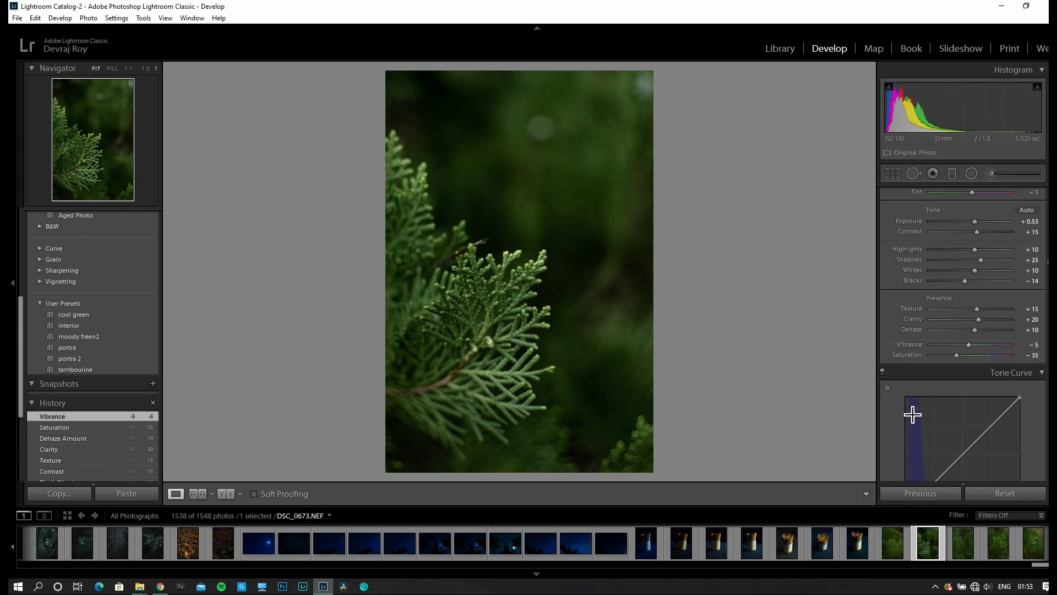
scroll(114, 439, "down", 3)
Step: Compare with the original photo, then set the Tone Curve to point editing on the RGB channel
left_click(115, 428)
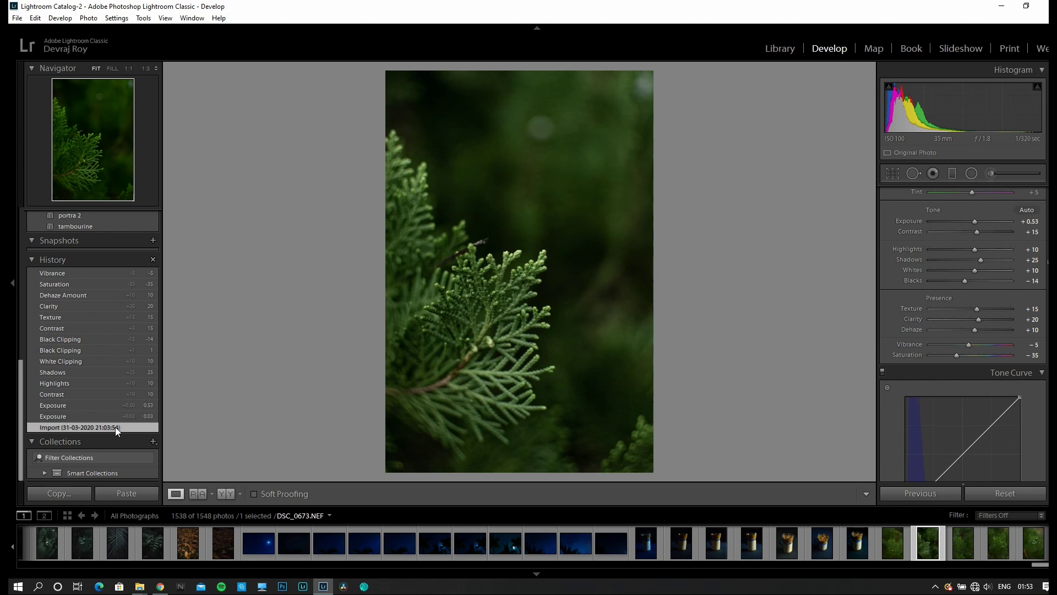
left_click(126, 271)
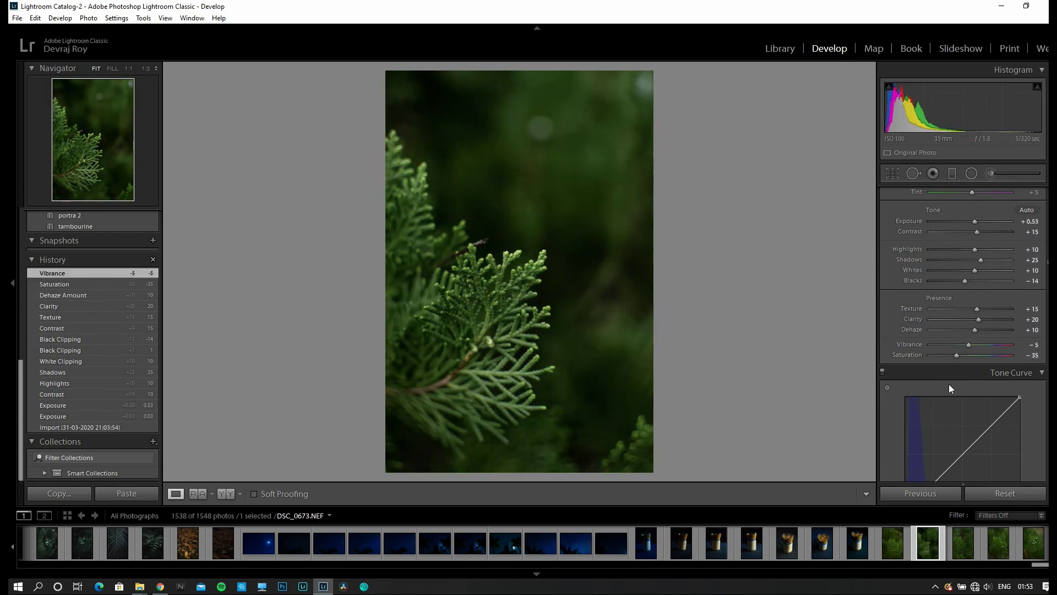
scroll(953, 384, "down", 2)
scroll(995, 407, "down", 2)
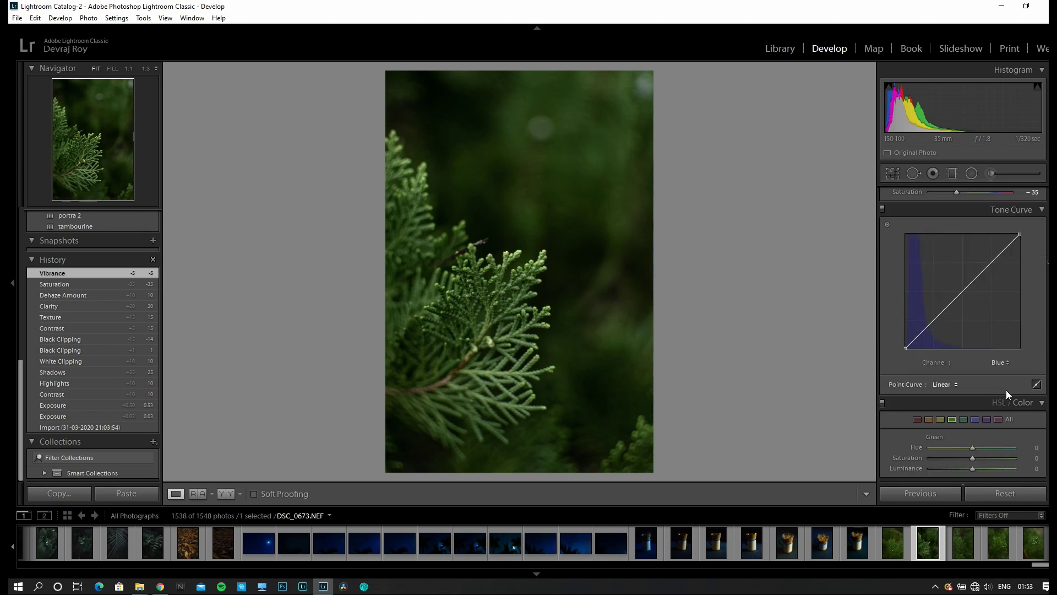
left_click(1037, 384)
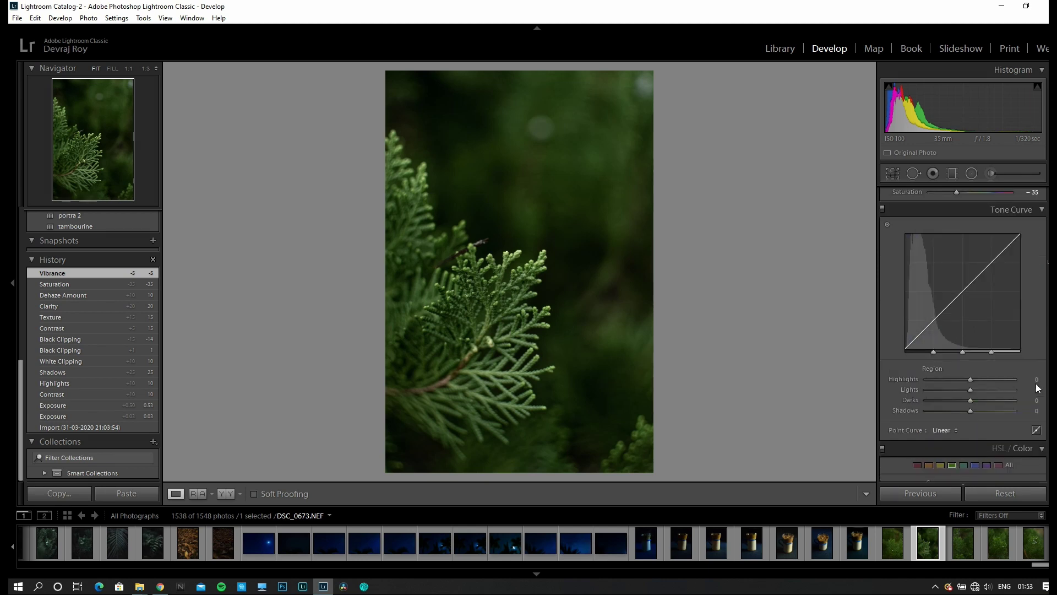
left_click(1037, 429)
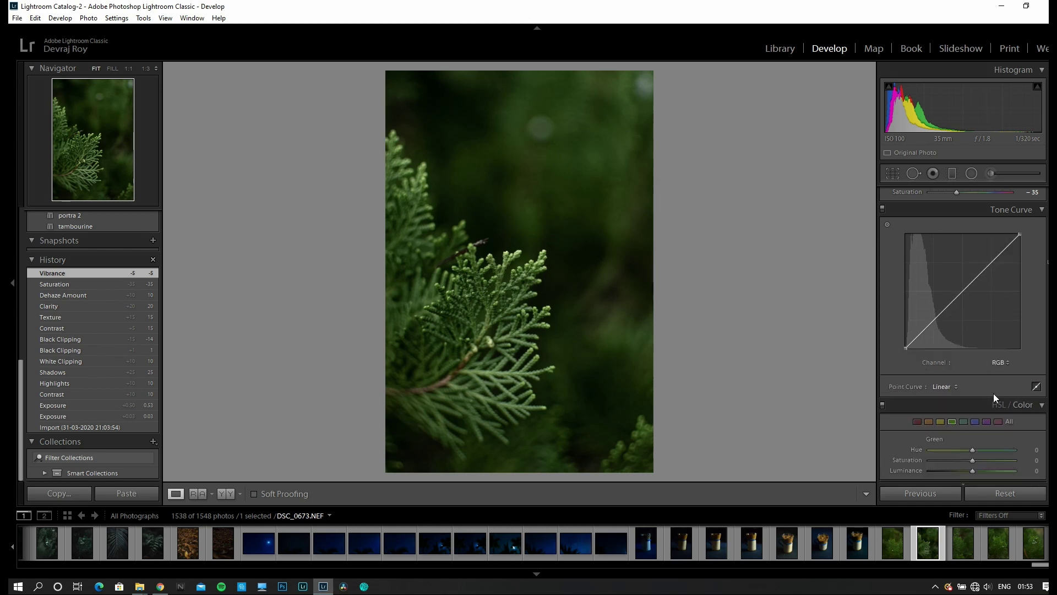
left_click(1000, 364)
left_click(992, 378)
Step: Lift the curve's black point, lower its white point slightly and add several bending points
scroll(925, 372, "up", 3)
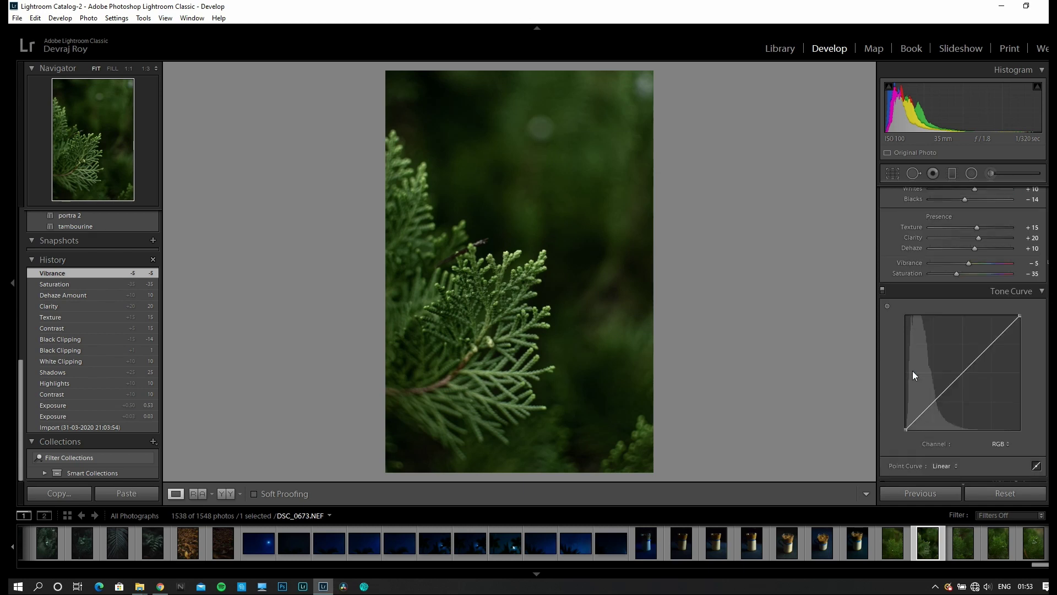
left_click_drag(906, 429, 902, 426)
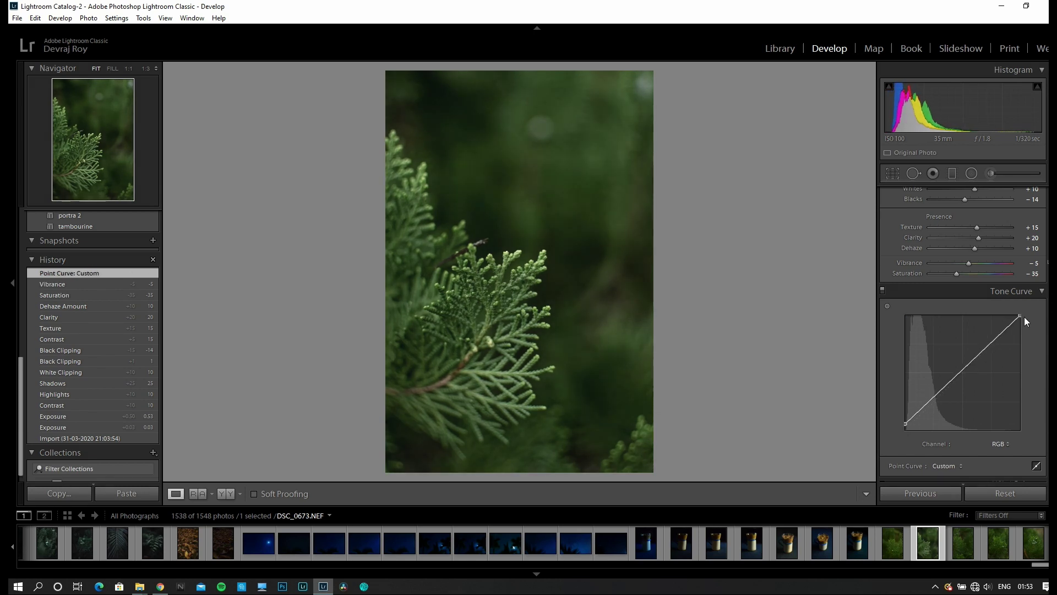
left_click_drag(1022, 317, 1024, 320)
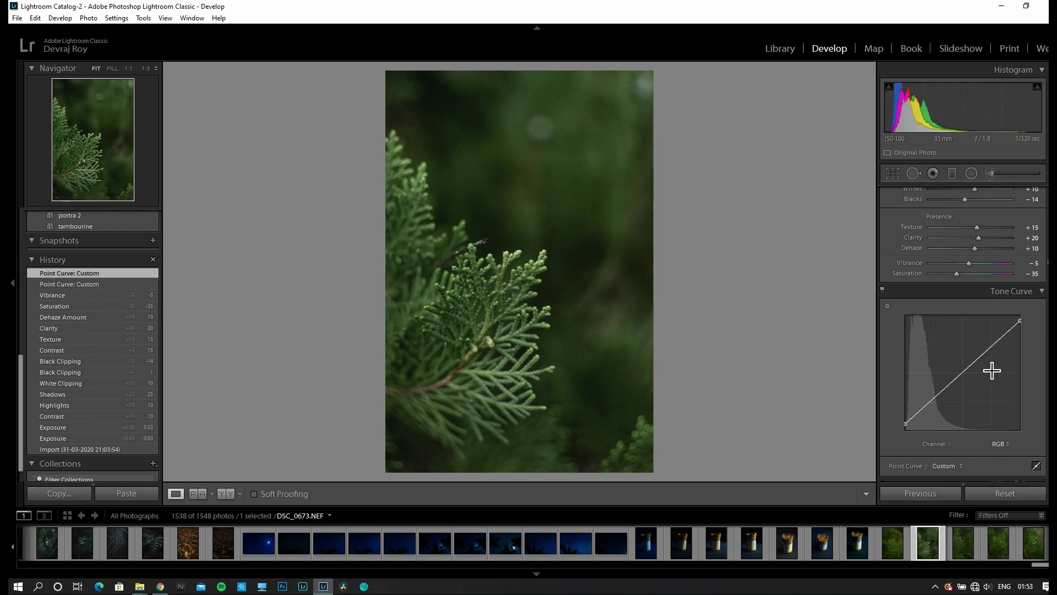
left_click_drag(922, 414, 922, 413)
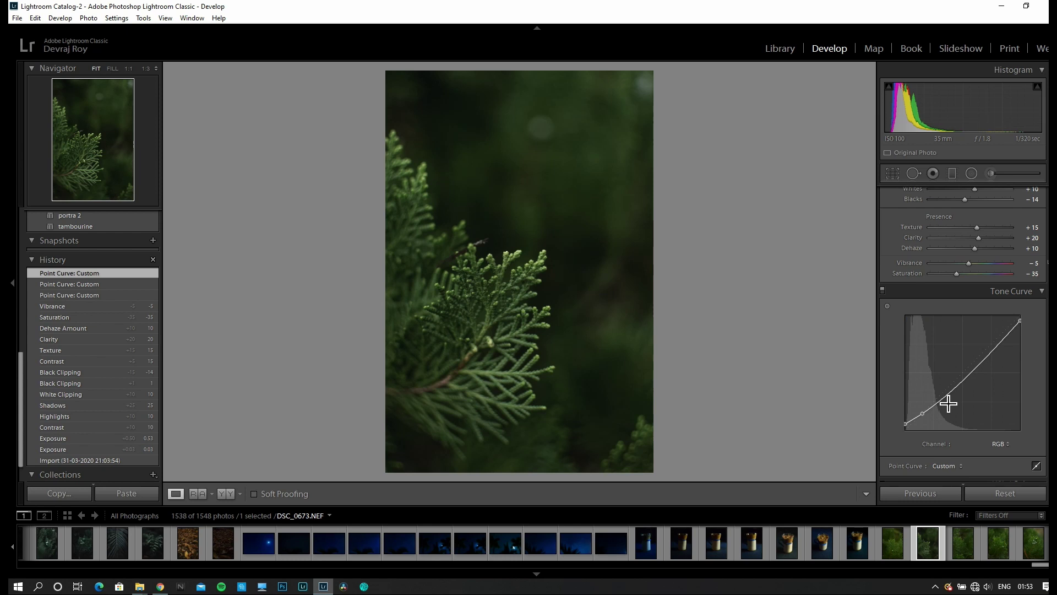
left_click(942, 396)
left_click_drag(960, 377, 998, 335)
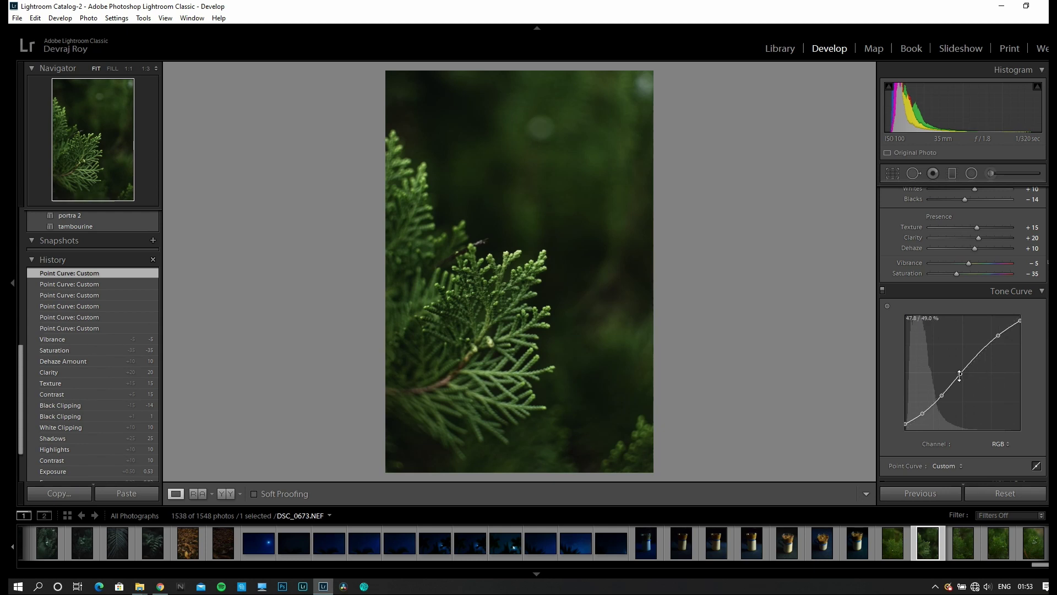
mouse_move(961, 374)
left_mouse_down()
mouse_move(940, 404)
mouse_move(965, 373)
mouse_move(957, 382)
left_mouse_up()
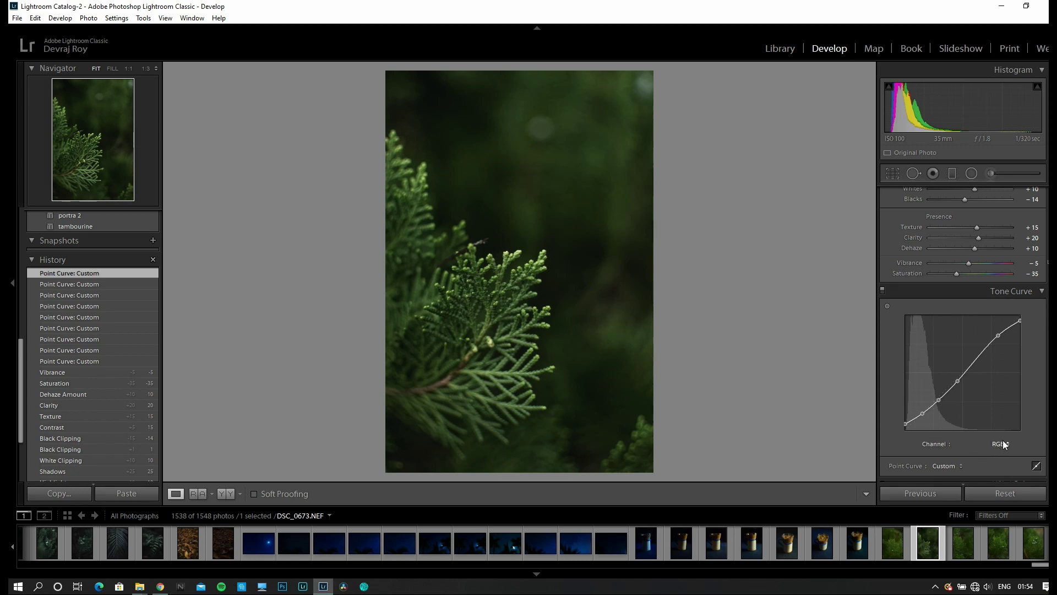
Step: Switch the tone curve to region mode and raise Lights to +5, keeping Exposure at +0.53
left_click(1038, 467)
scroll(976, 386, "down", 3)
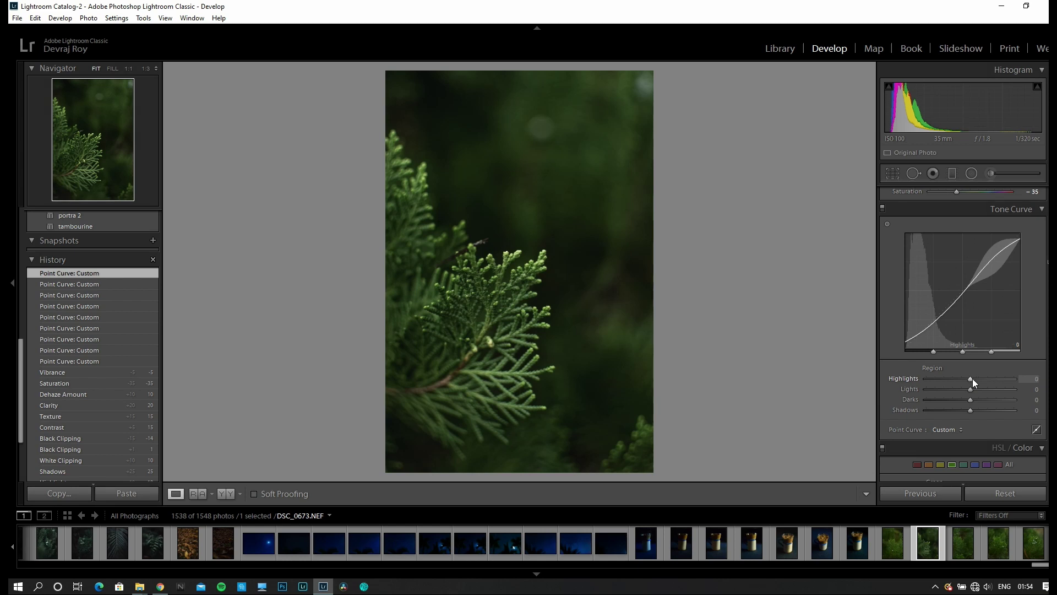
left_click_drag(971, 390, 968, 408)
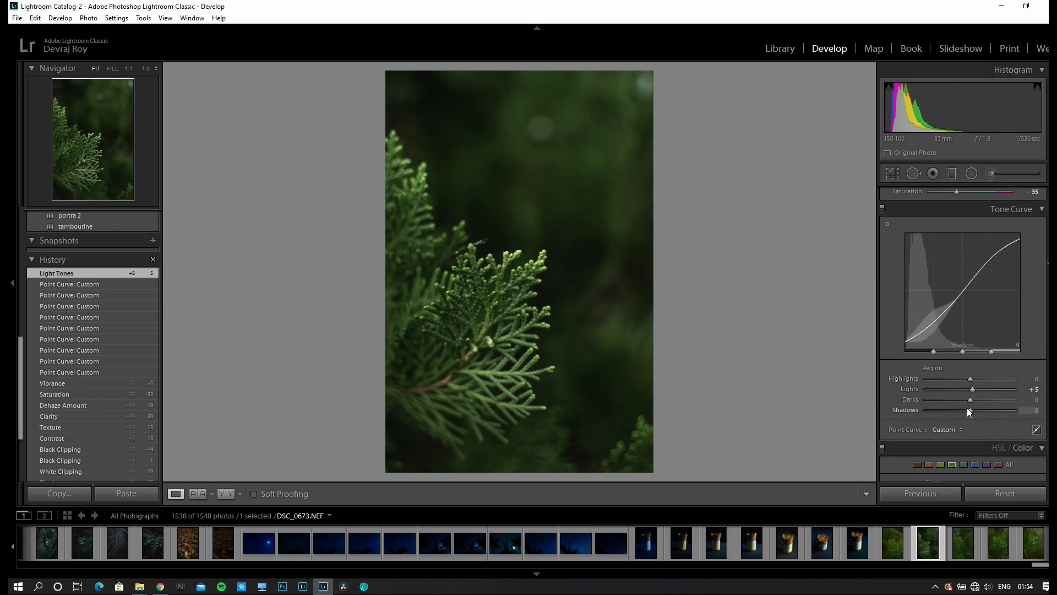
scroll(925, 371, "up", 5)
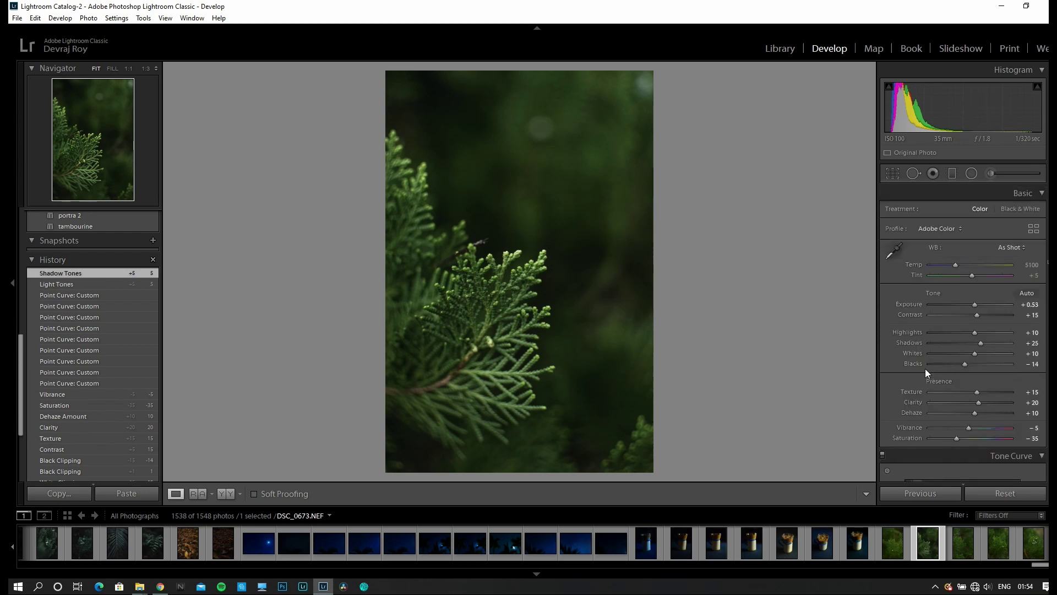
key("Up")
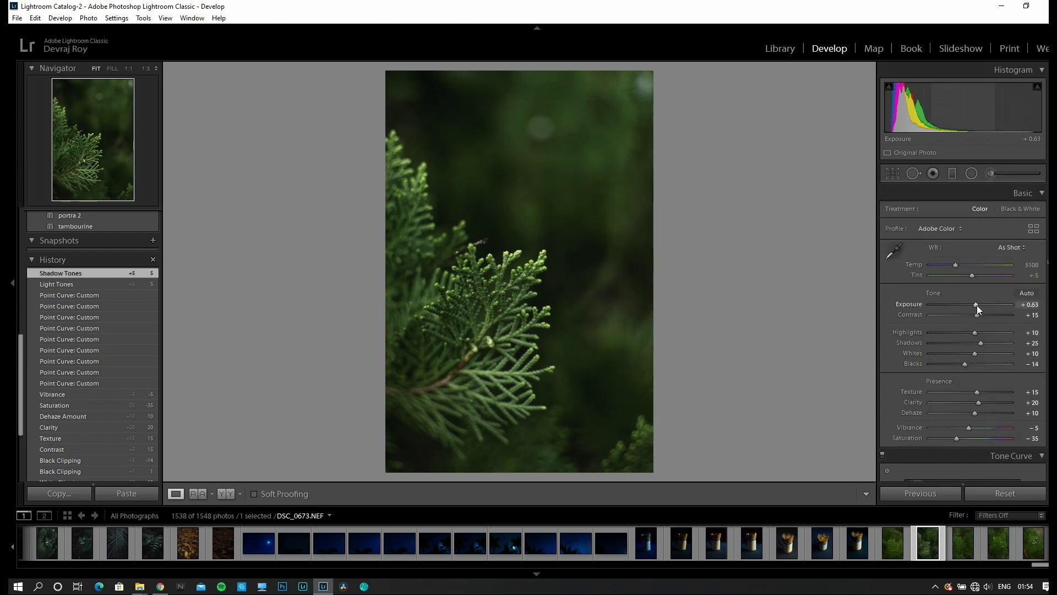
key("Down")
scroll(970, 353, "down", 3)
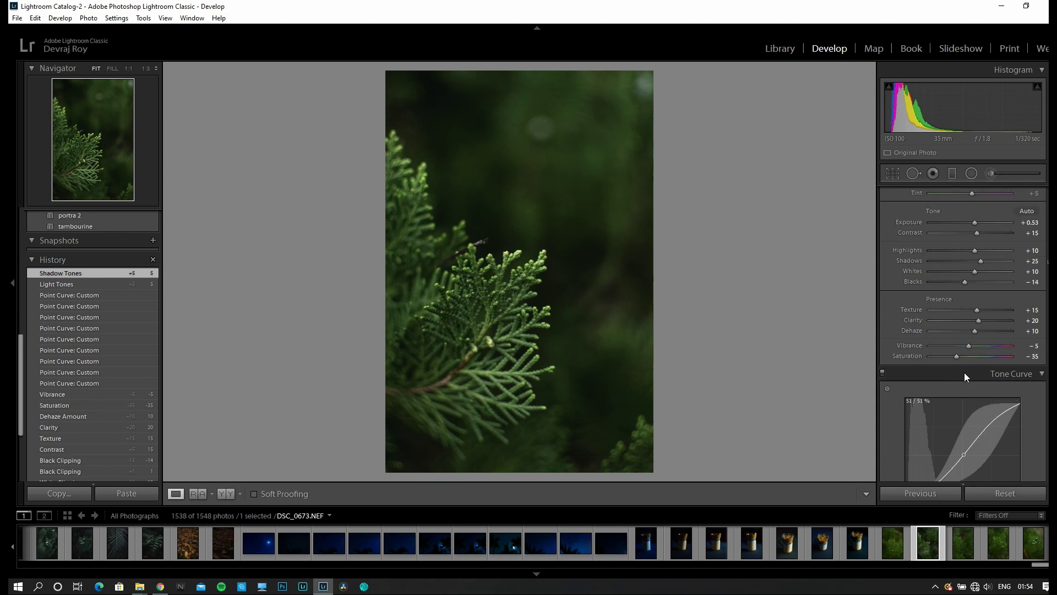
Step: Raise Basic Highlights to +20 and the curve's Highlights region to +5
left_click(979, 252)
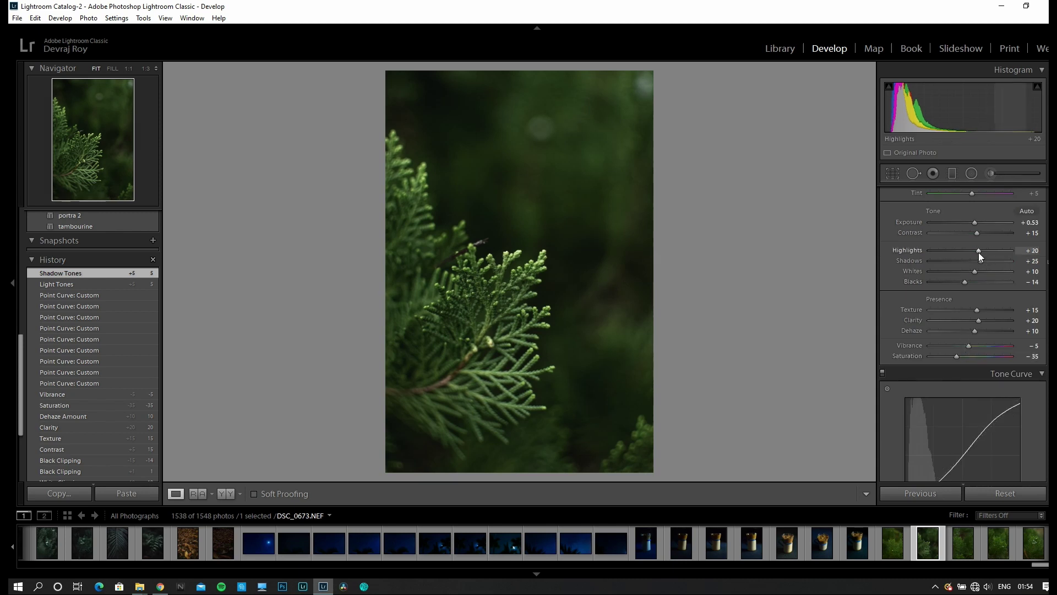
scroll(969, 298, "down", 4)
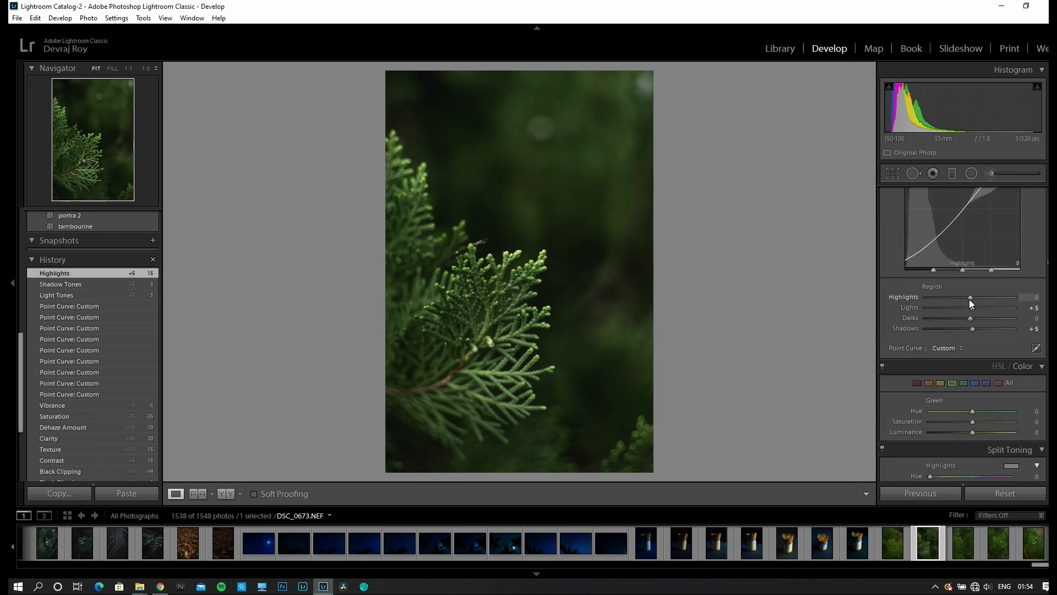
key("Up")
scroll(969, 299, "up", 2)
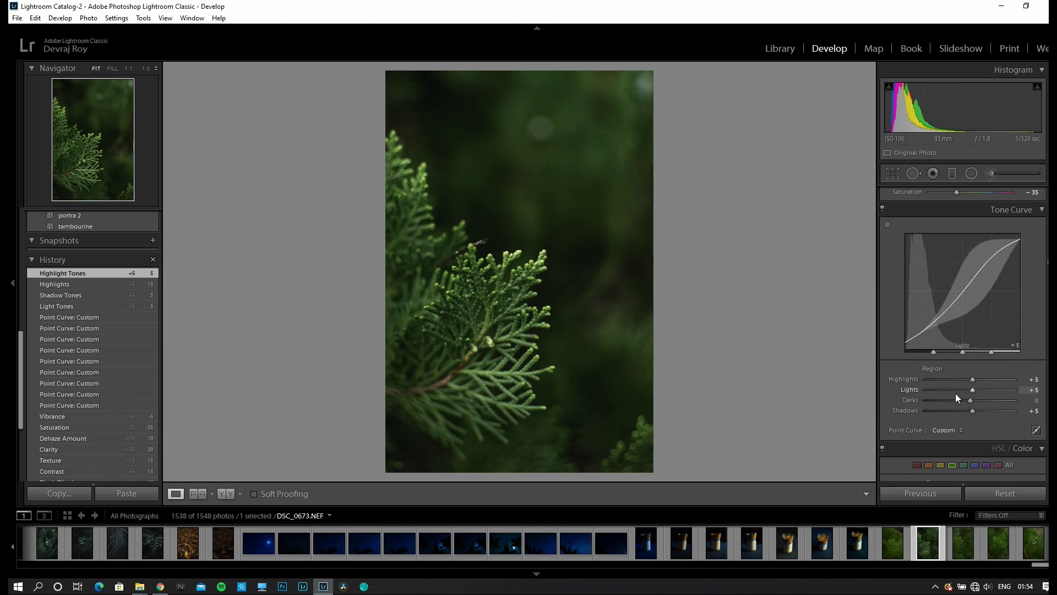
Step: On the Red channel point curve, lower the shadows and pull the highlights slightly down
left_click(1037, 431)
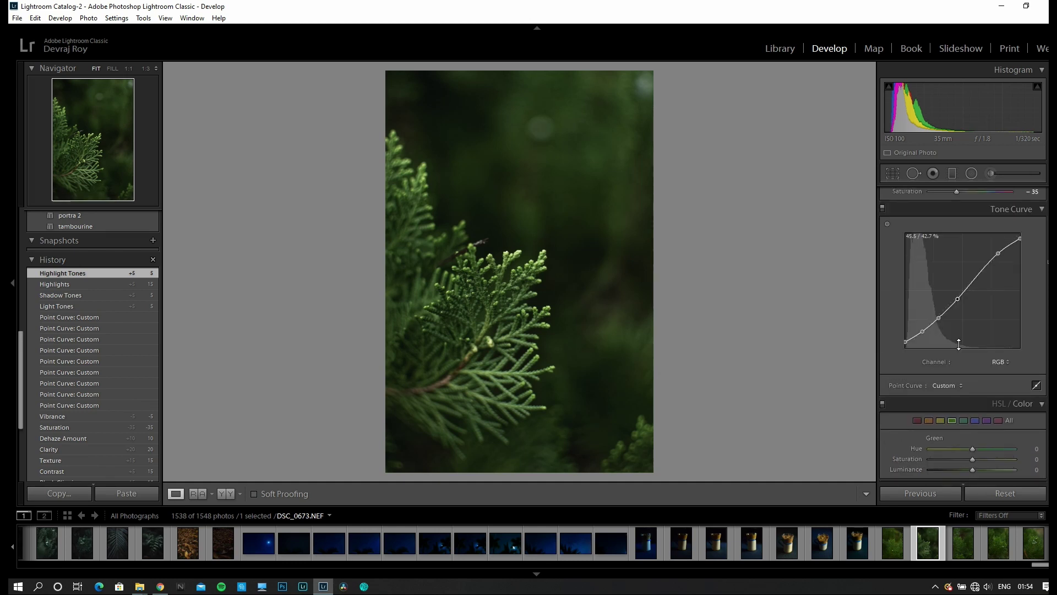
left_click(1000, 362)
left_click(1000, 388)
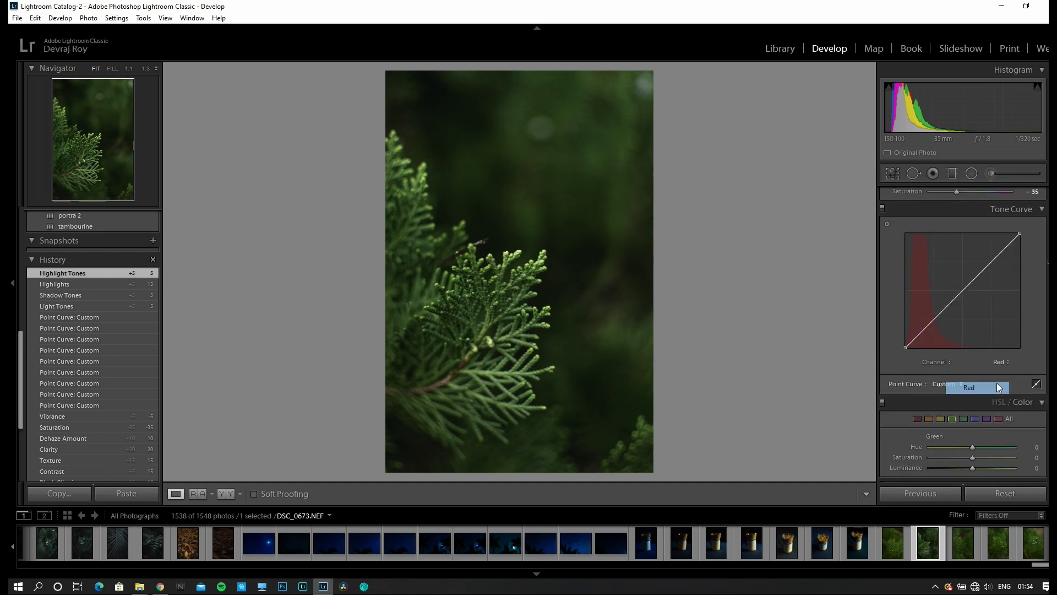
left_click(930, 327)
left_click_drag(930, 326, 929, 325)
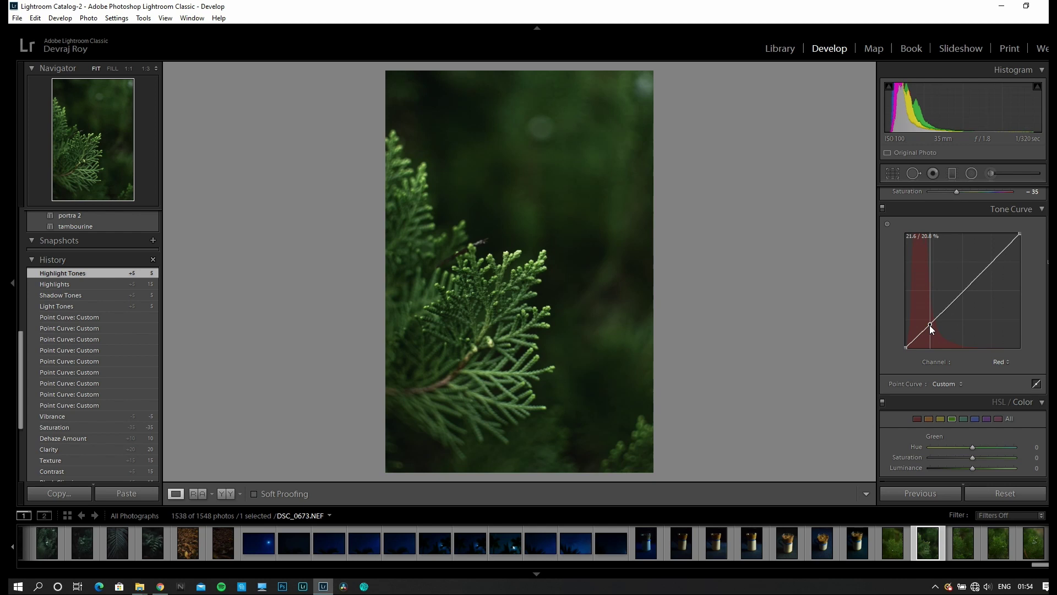
left_click_drag(991, 264, 990, 261)
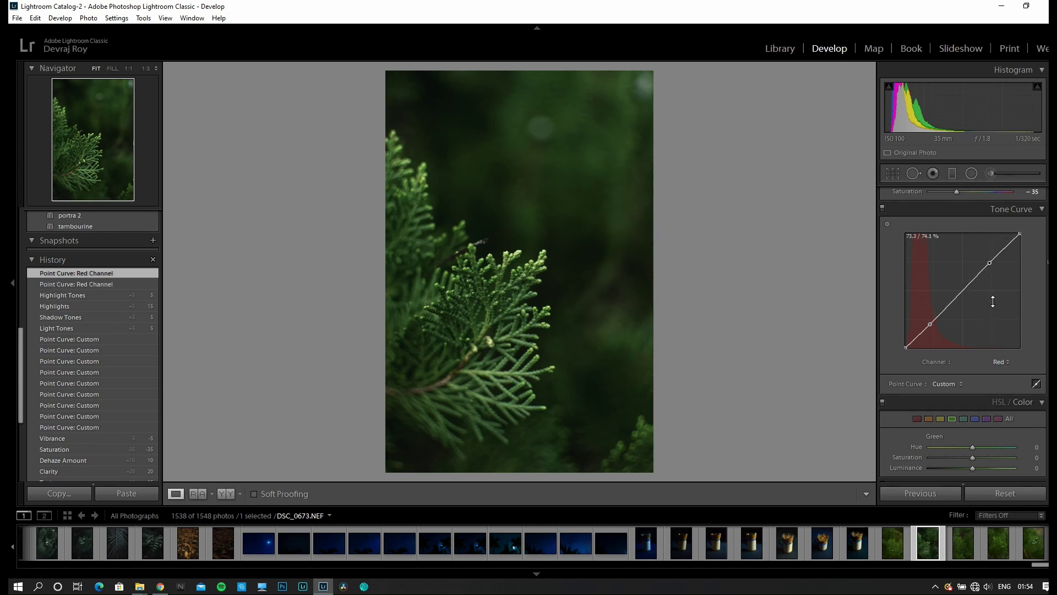
Step: Add shadow and highlight points on the Green curve, then lower Blue shadows and lift Blue highlights
left_click(998, 363)
left_click(972, 399)
left_click_drag(931, 325, 932, 323)
left_click_drag(992, 261, 993, 260)
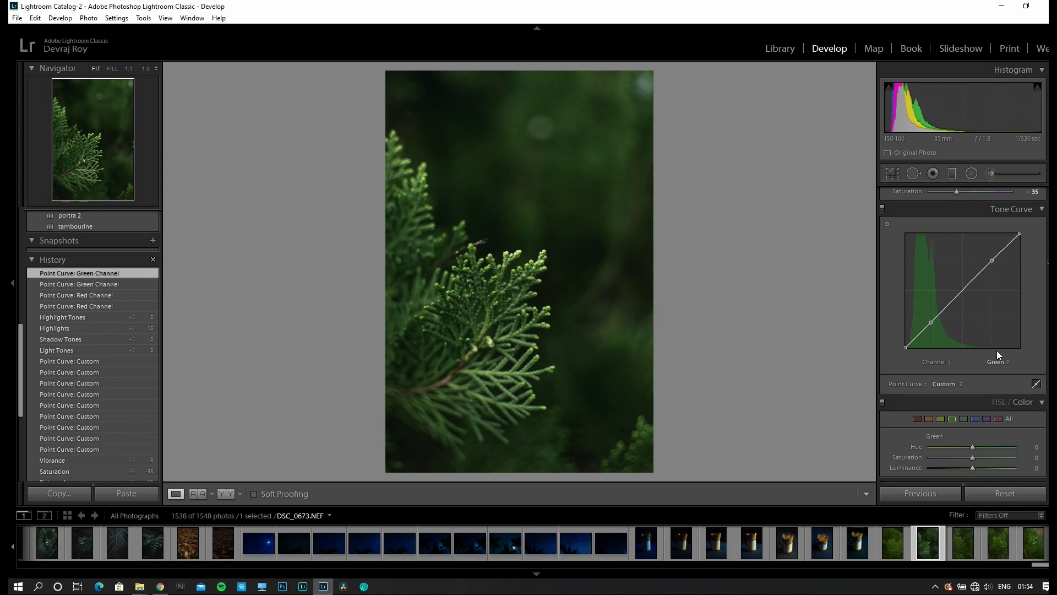
left_click(998, 362)
left_click(976, 413)
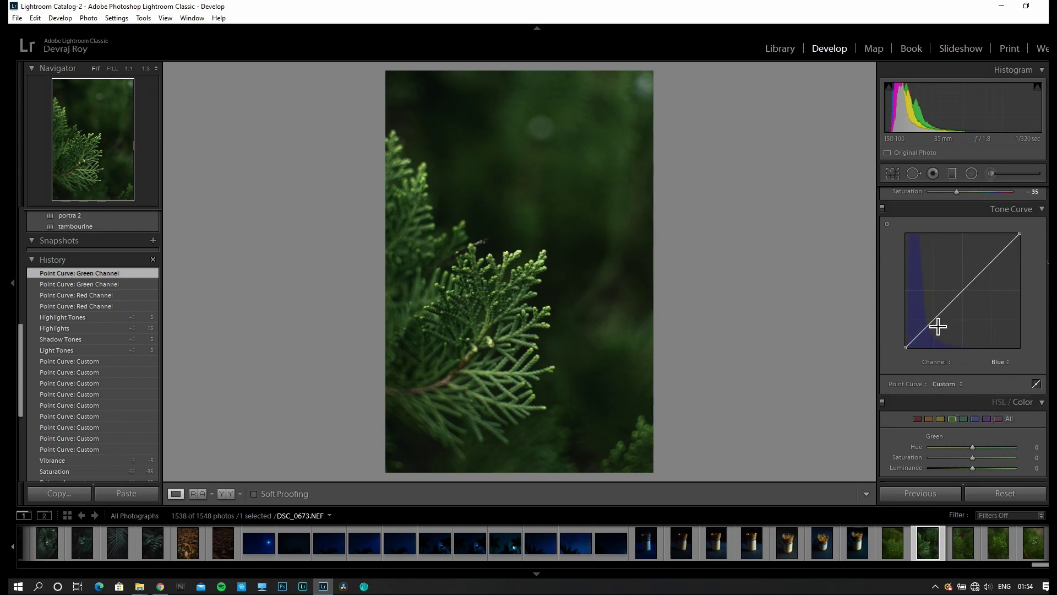
left_click_drag(935, 325, 933, 319)
left_click_drag(996, 257, 998, 257)
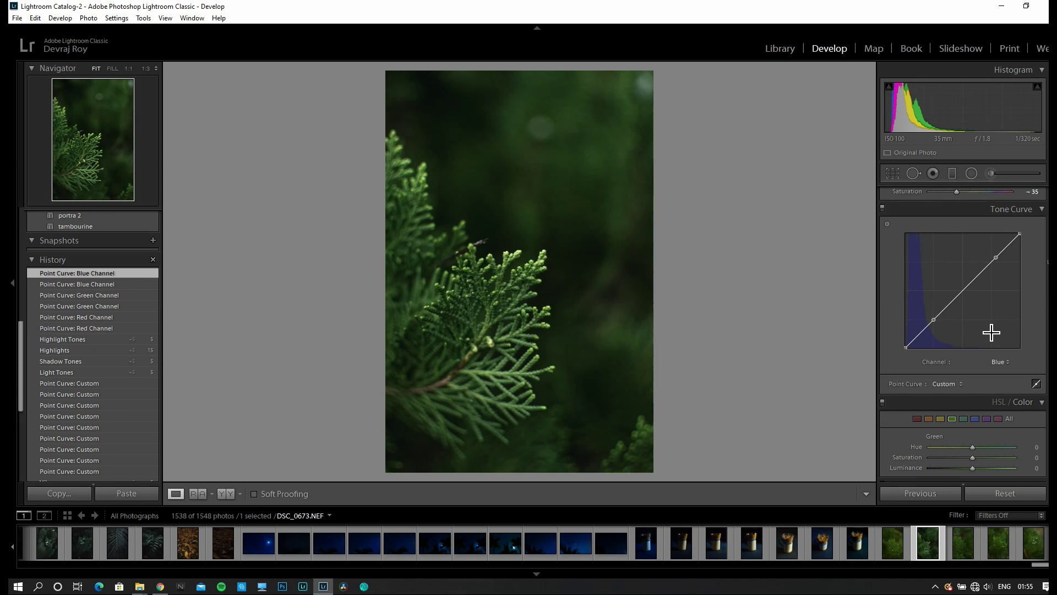
Step: Shift the Green hue, entering 45 and then fine-tuning it to +50
scroll(990, 333, "down", 3)
scroll(986, 330, "down", 3)
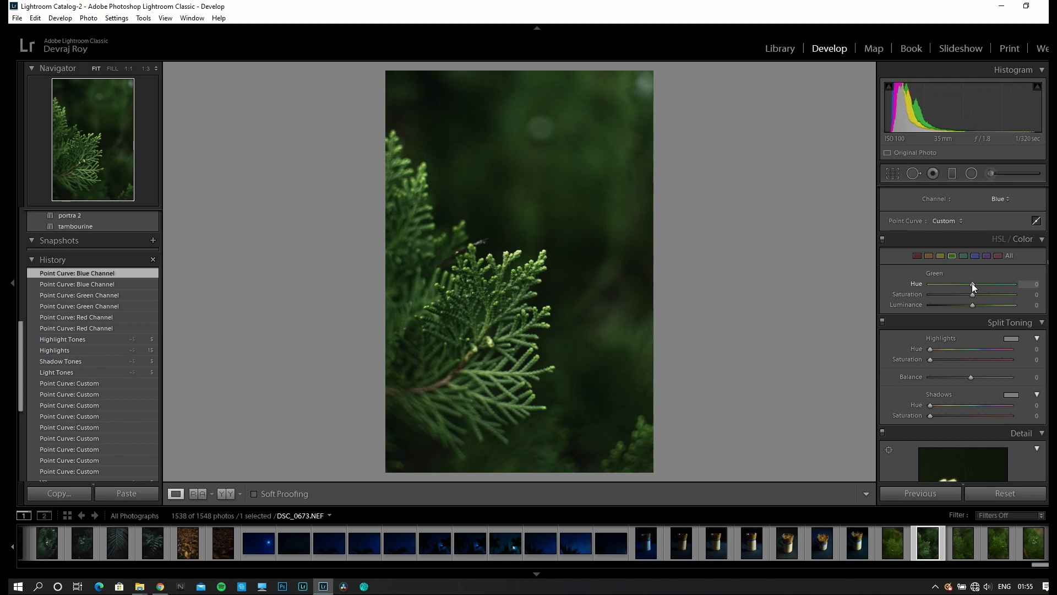
type("45")
key("Return")
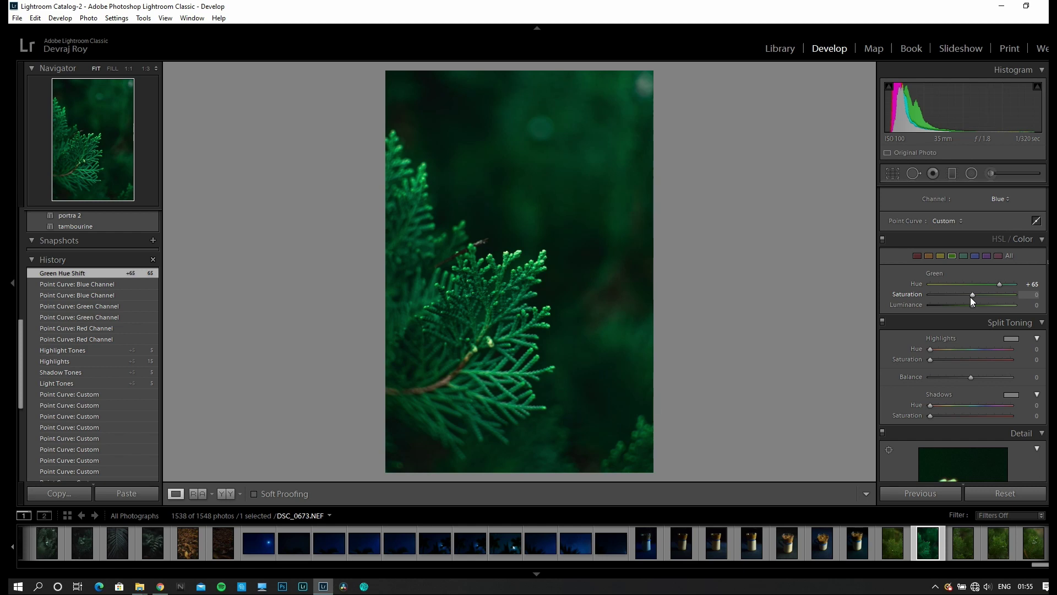
scroll(971, 298, "down", 3)
scroll(970, 296, "down", 9)
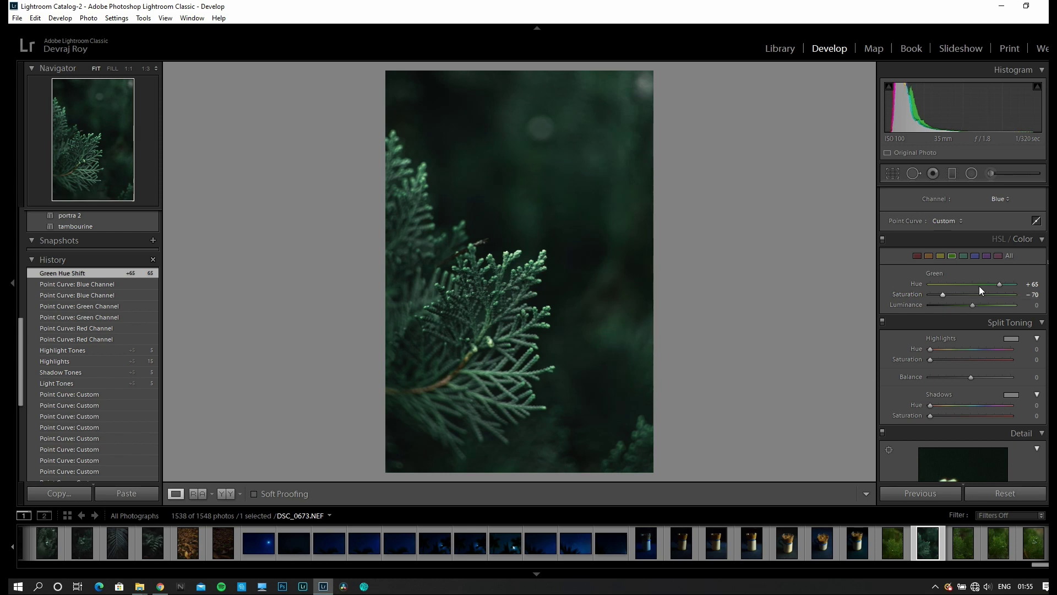
left_click(997, 283)
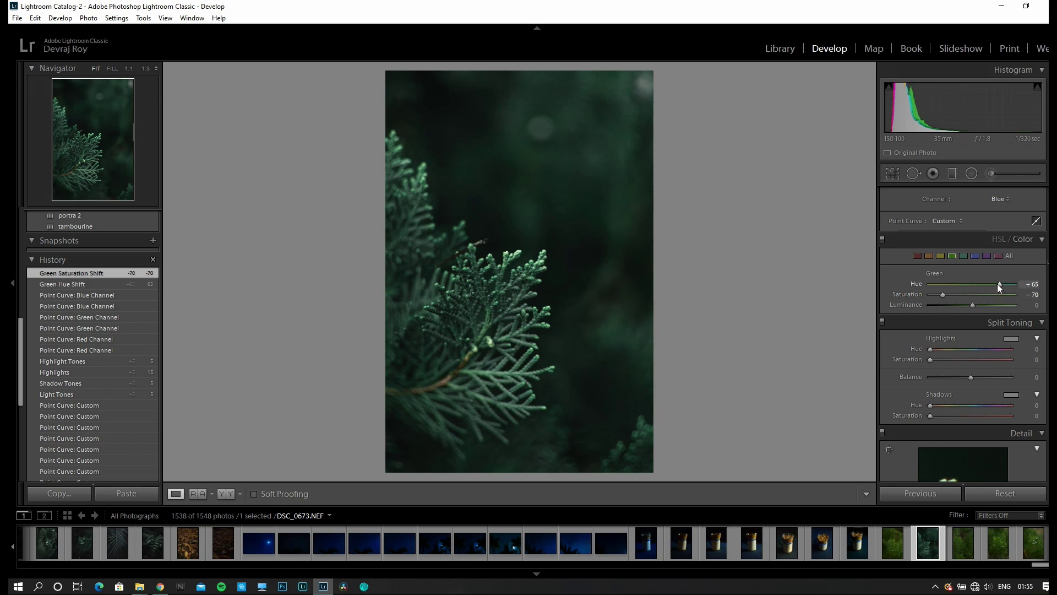
key("Down")
key("Down")
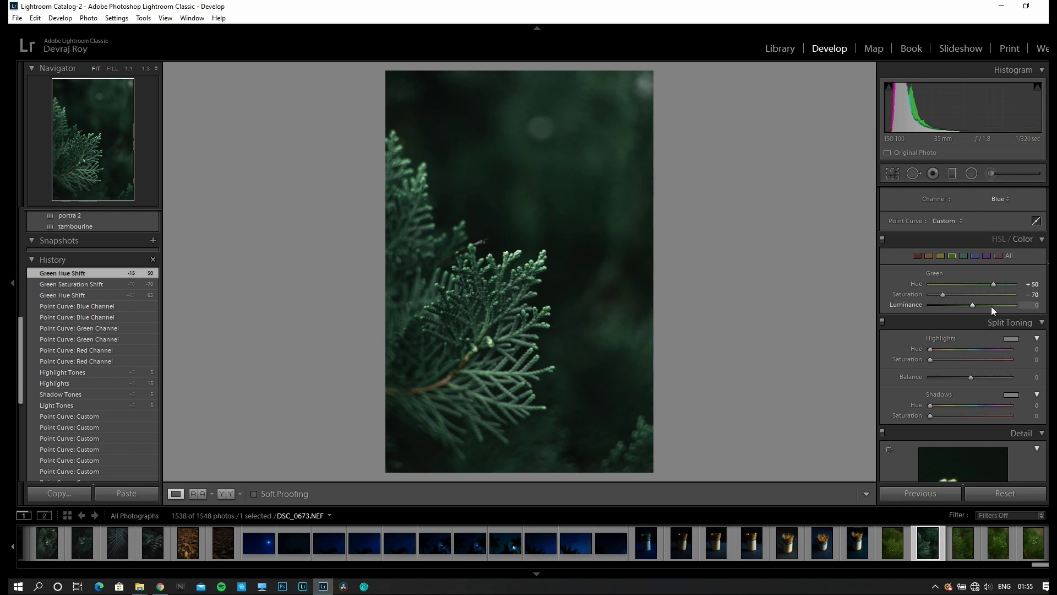
Step: Brighten the greens to +20 luminance
left_click_drag(992, 307, 979, 307)
key("Up")
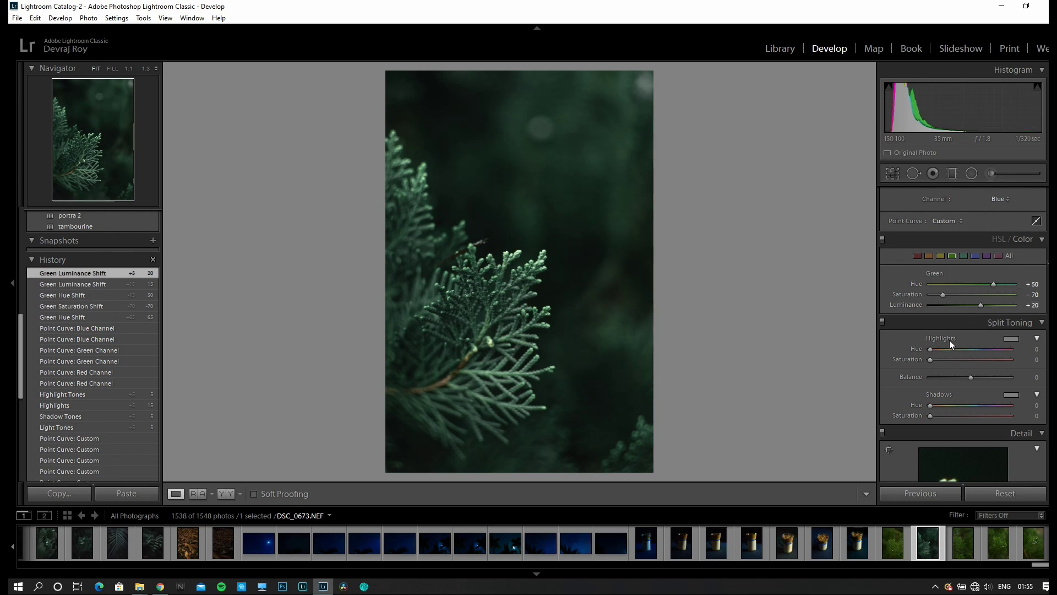
scroll(945, 347, "up", 6)
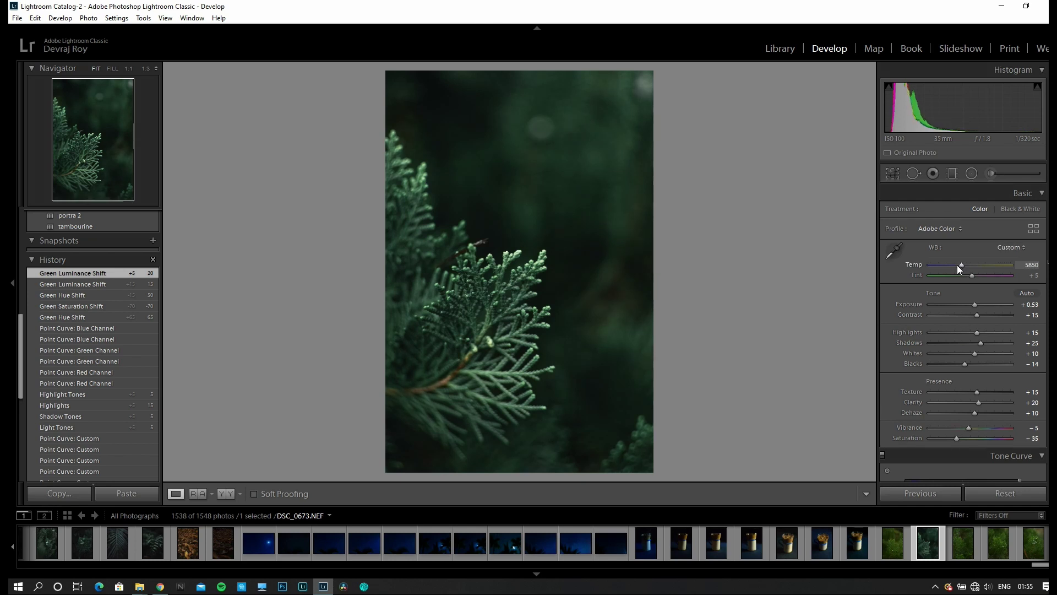
Step: Adjust Temp (5850, then about 5600) with Tint at −15 for a cooler cast
mouse_move(957, 266)
left_mouse_down()
mouse_move(968, 279)
mouse_move(961, 268)
left_mouse_up()
scroll(966, 328, "down", 3)
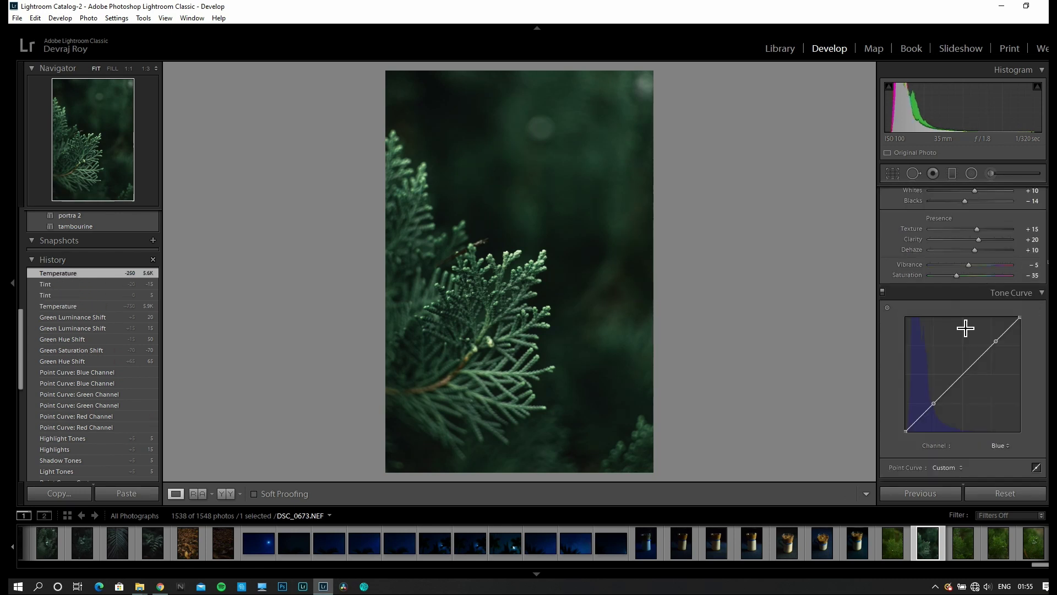
scroll(964, 326, "down", 10)
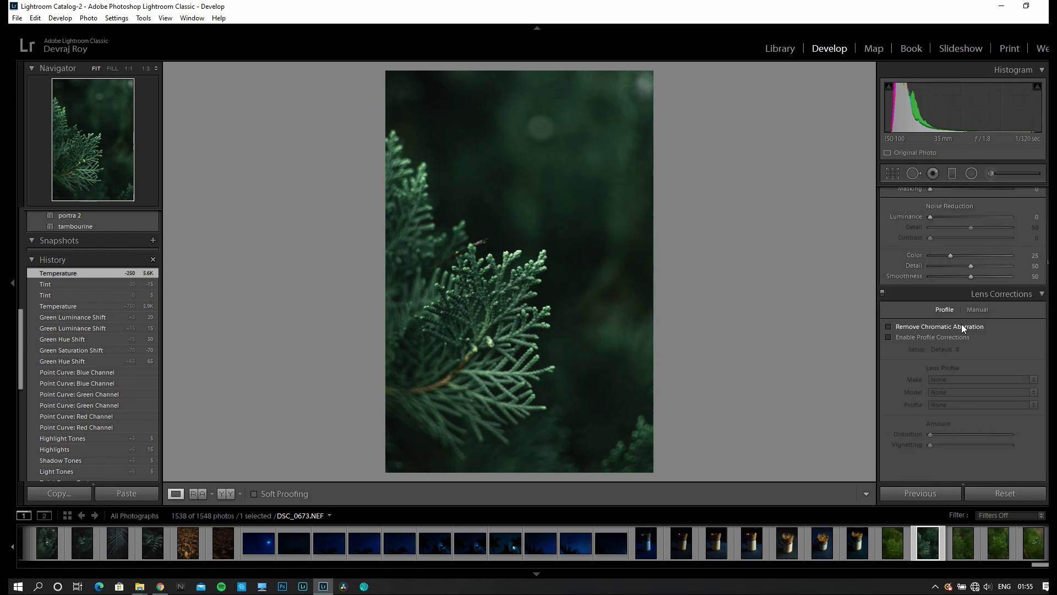
Step: Set Sharpening Amount 105 with Masking 78 to confine it to edges
scroll(962, 324, "up", 6)
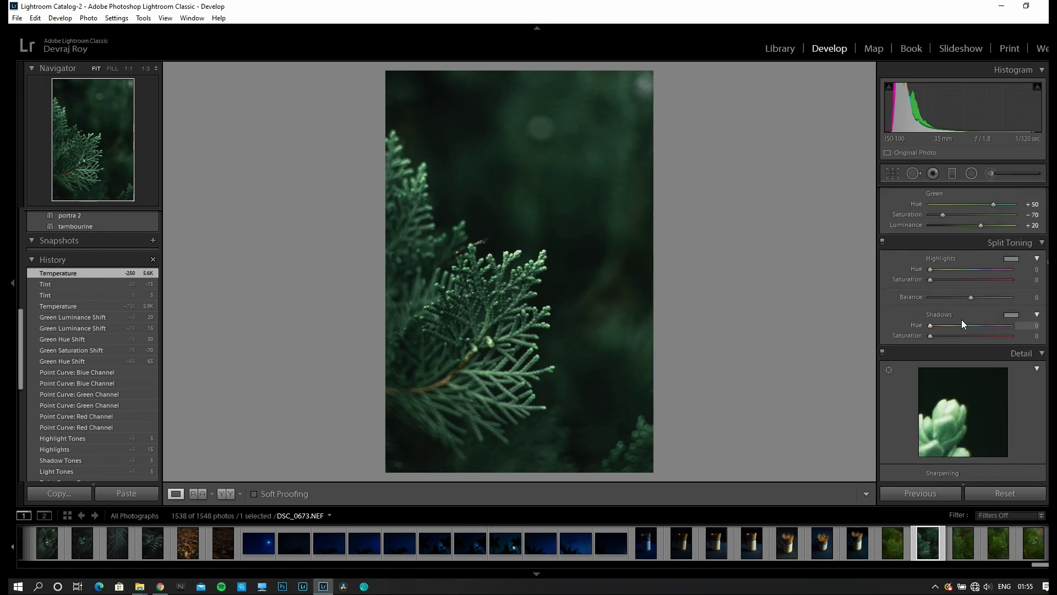
scroll(982, 335, "down", 2)
scroll(994, 312, "up", 2)
scroll(970, 339, "down", 2)
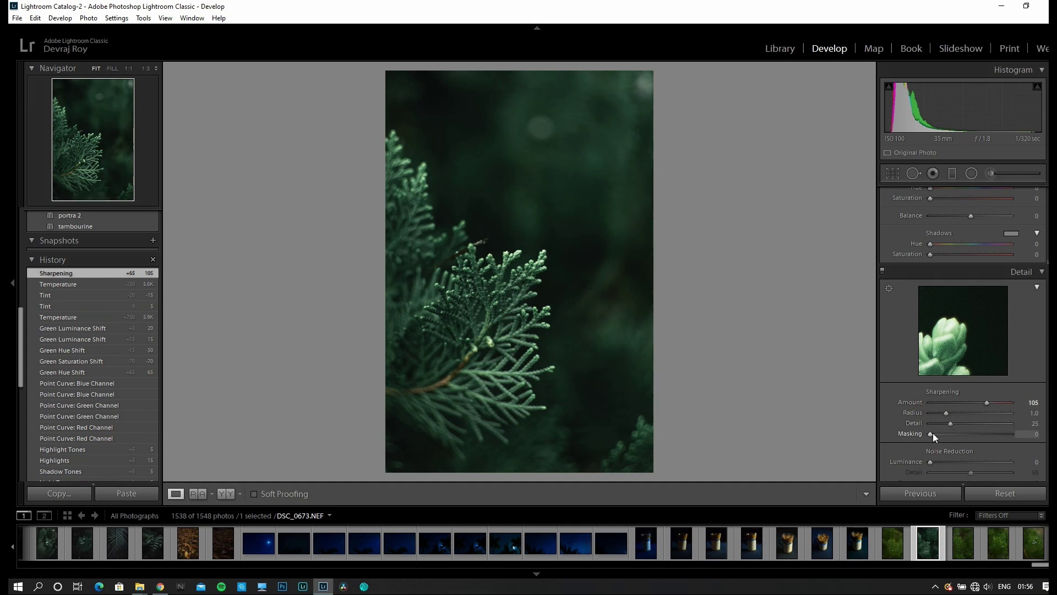
left_click_drag(933, 433, 995, 438)
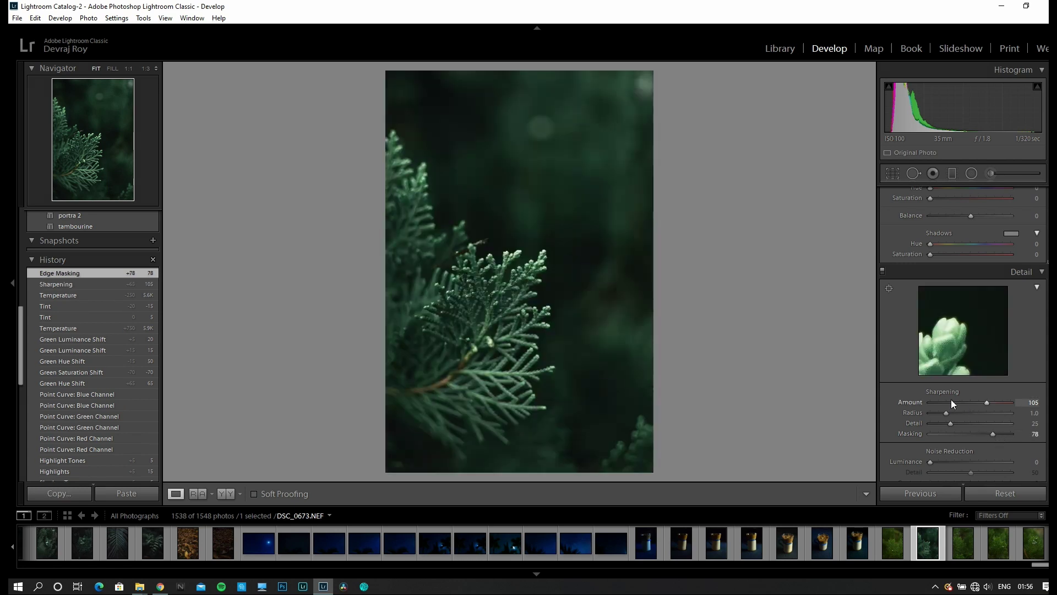
Step: Set Luminance noise reduction to 61 with Detail 81
scroll(951, 398, "down", 3)
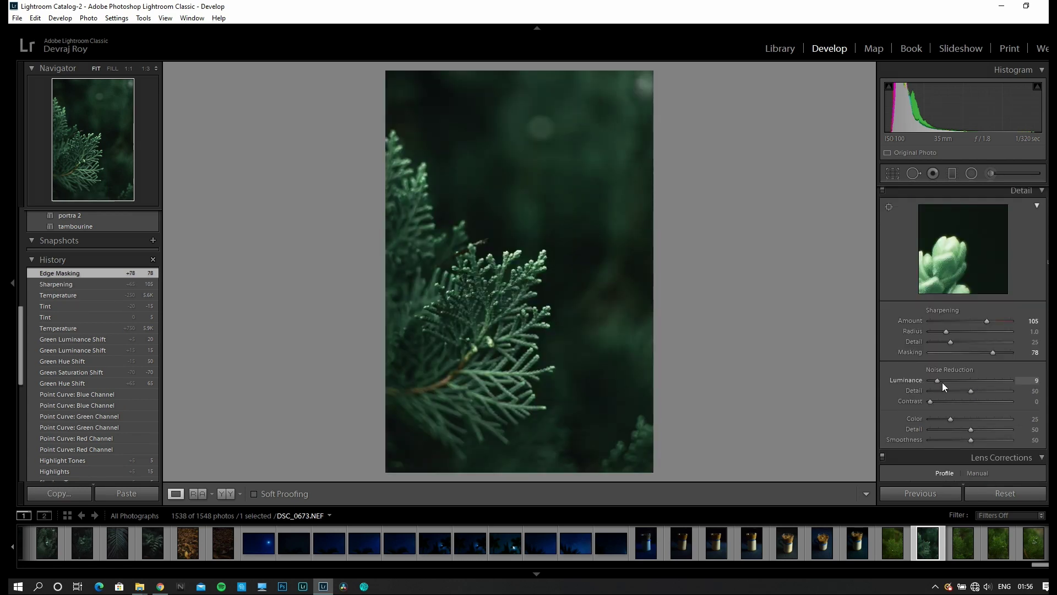
left_click_drag(942, 383, 973, 386)
left_click_drag(979, 387, 996, 391)
Step: Enable Remove Chromatic Aberration and Profile Corrections, reducing the profile's vignetting correction
scroll(966, 396, "down", 3)
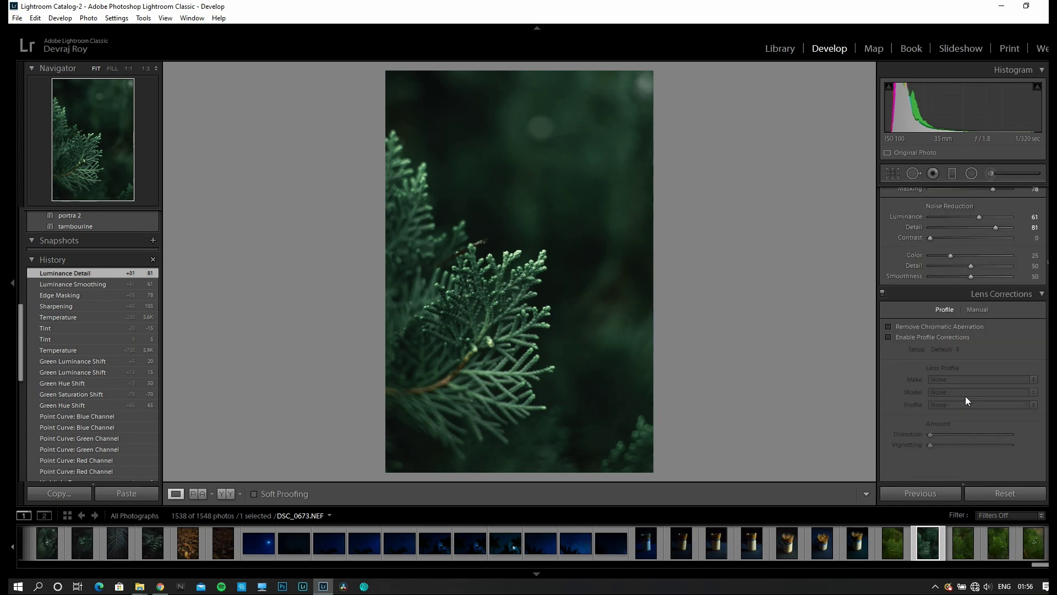
left_click(889, 327)
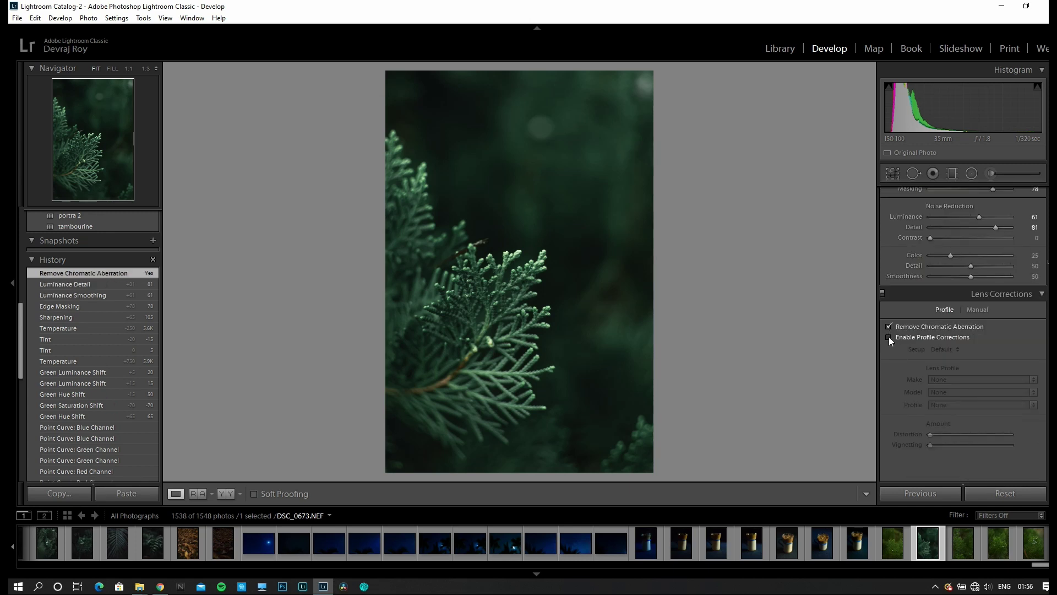
left_click(889, 336)
left_click_drag(972, 445, 970, 445)
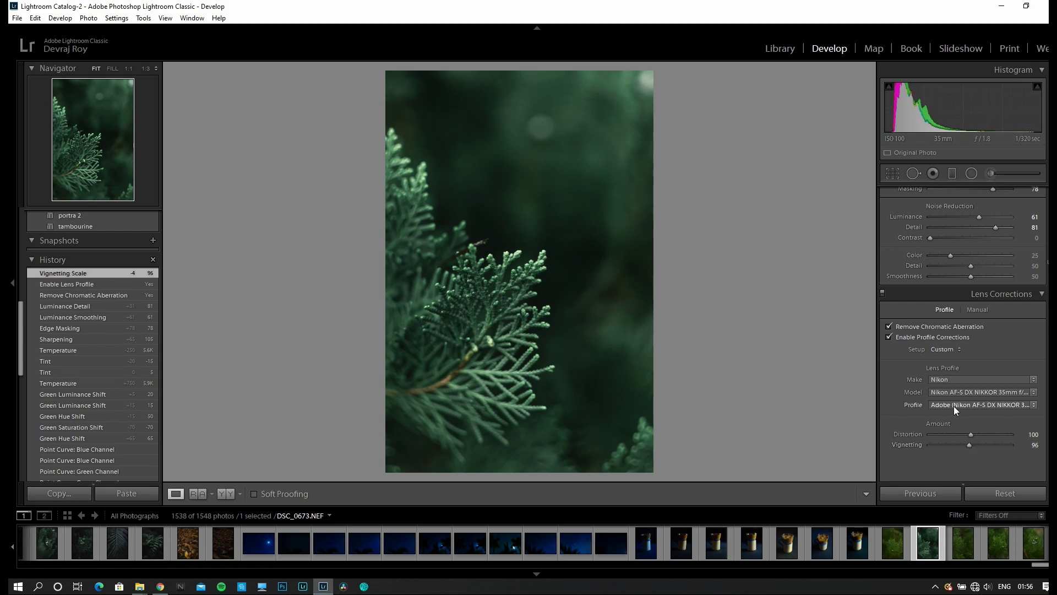
Step: Add a post-crop vignette: Amount −14, Midpoint 40, Roundness +20, Feather 70
scroll(954, 405, "down", 5)
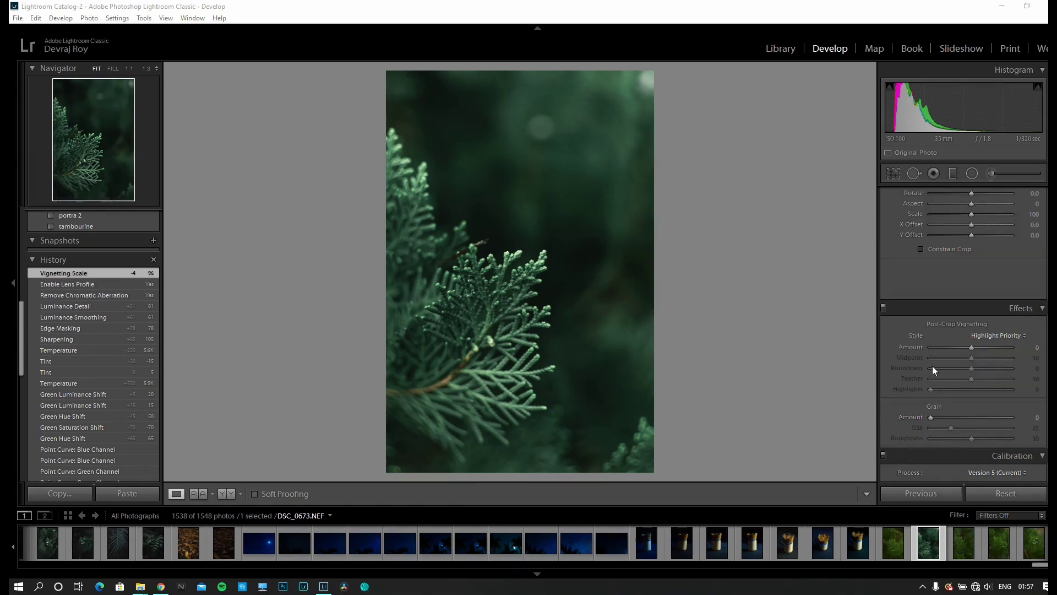
scroll(953, 355, "up", 3)
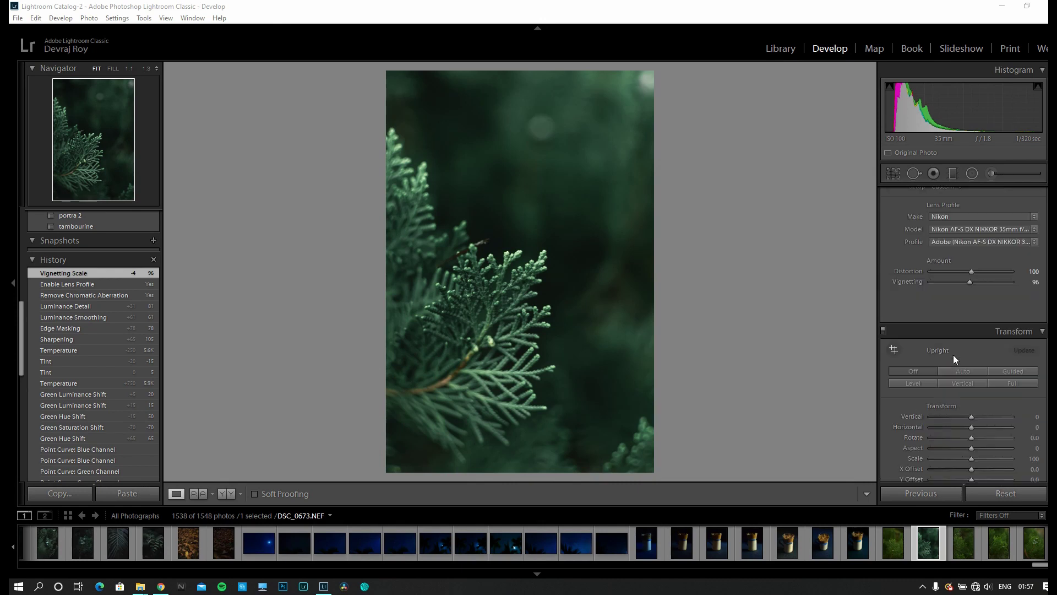
scroll(953, 354, "down", 4)
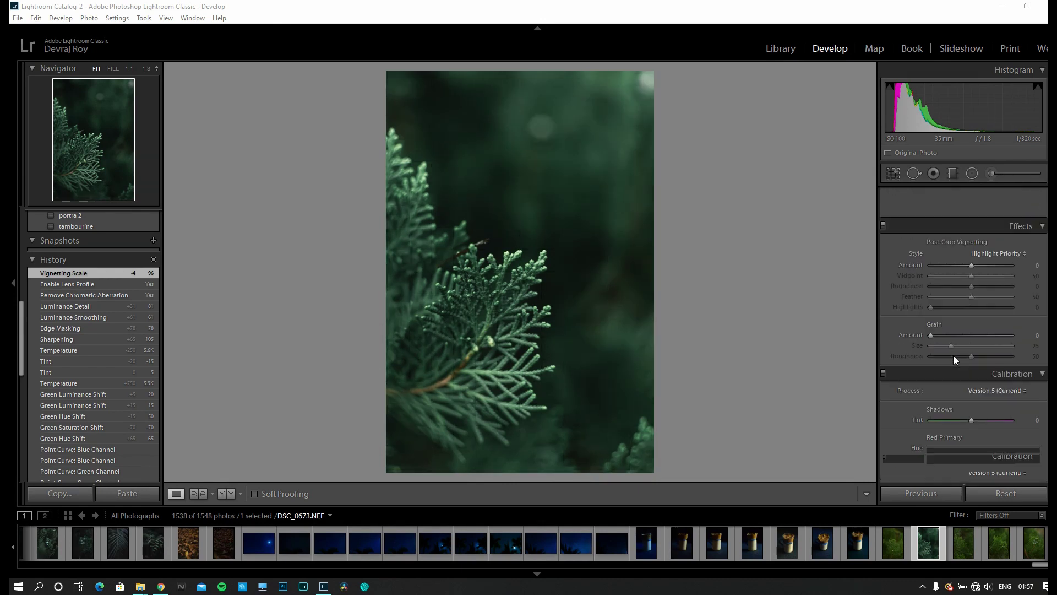
scroll(969, 315, "up", 3)
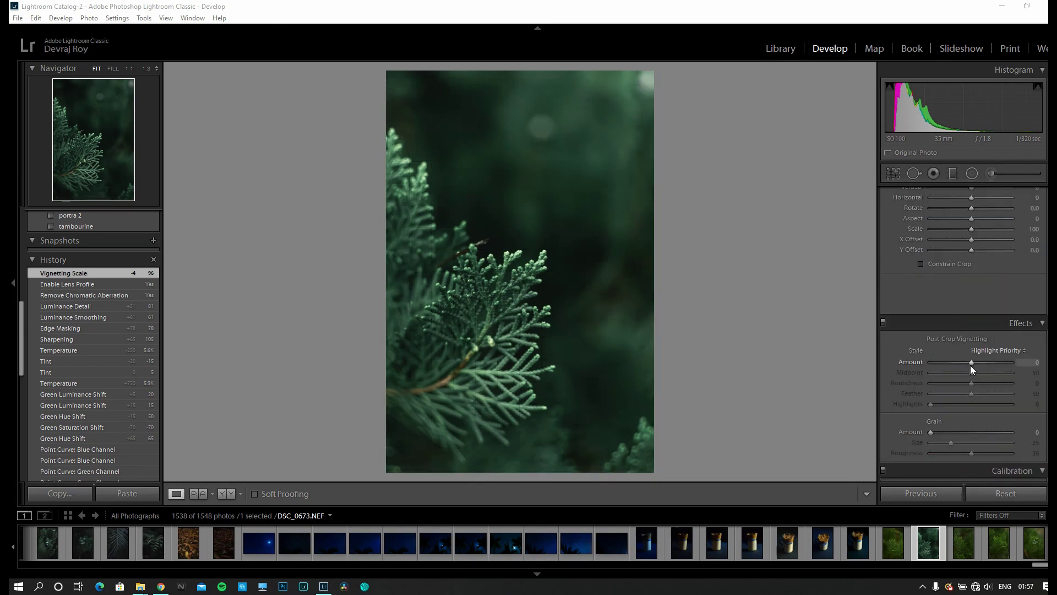
left_click_drag(971, 366, 971, 362)
scroll(970, 361, "down", 5)
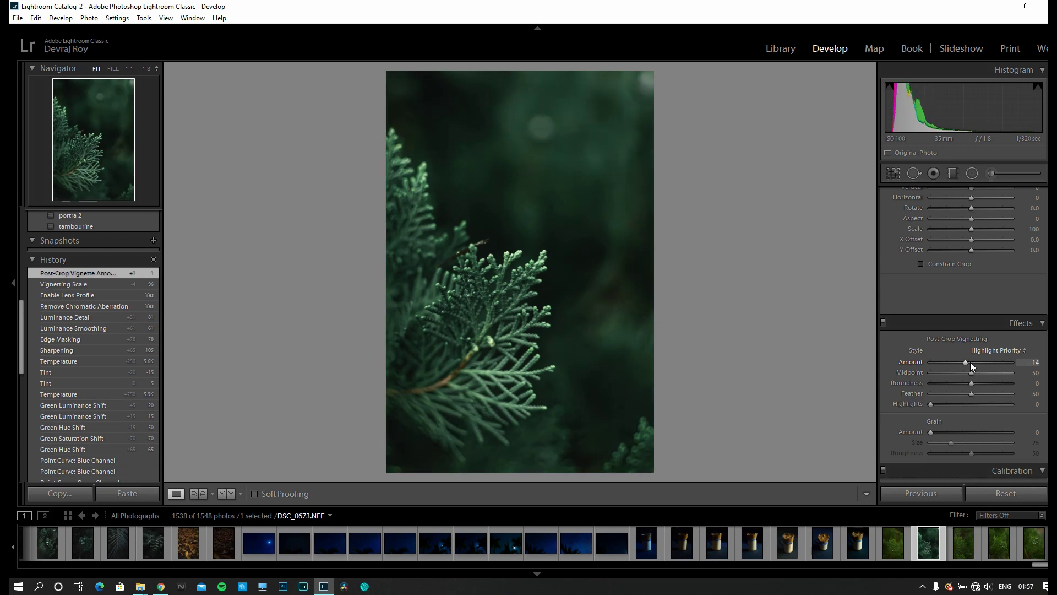
scroll(971, 362, "up", 1)
scroll(969, 373, "down", 3)
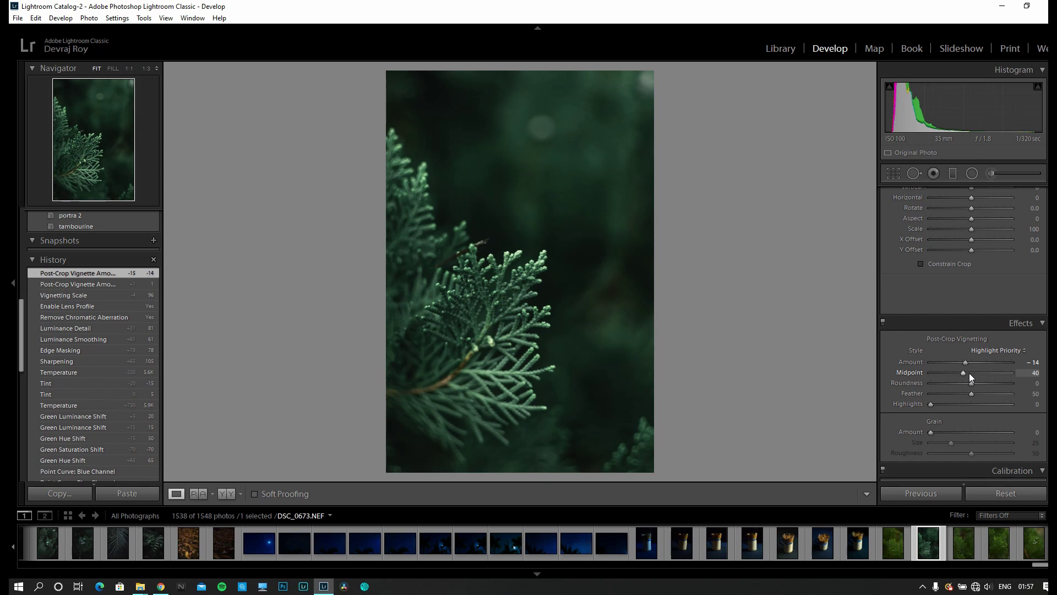
scroll(969, 373, "up", 1)
scroll(969, 383, "up", 2)
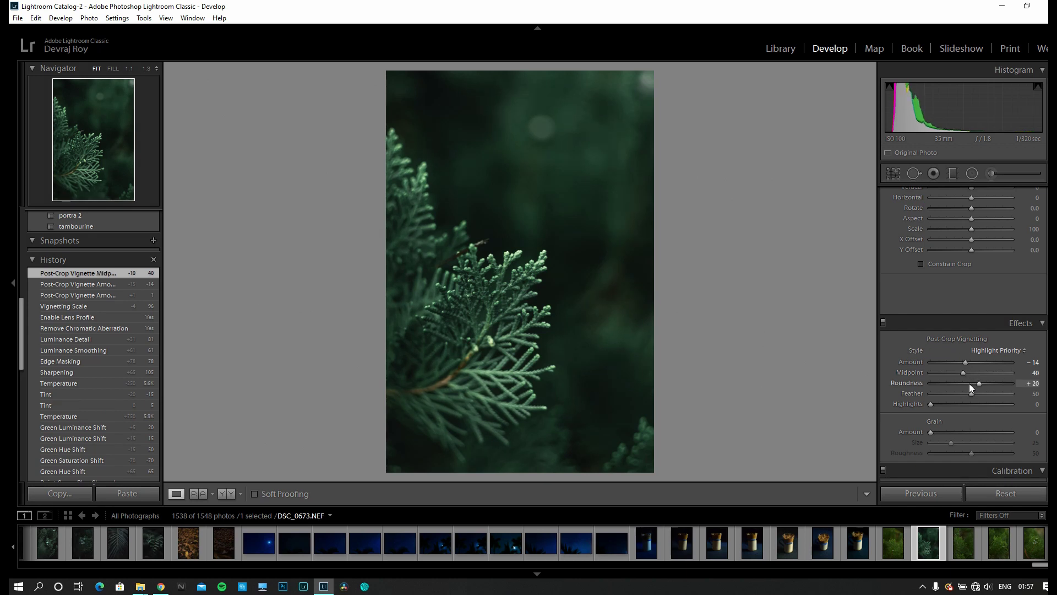
scroll(969, 383, "up", 2)
scroll(970, 394, "up", 4)
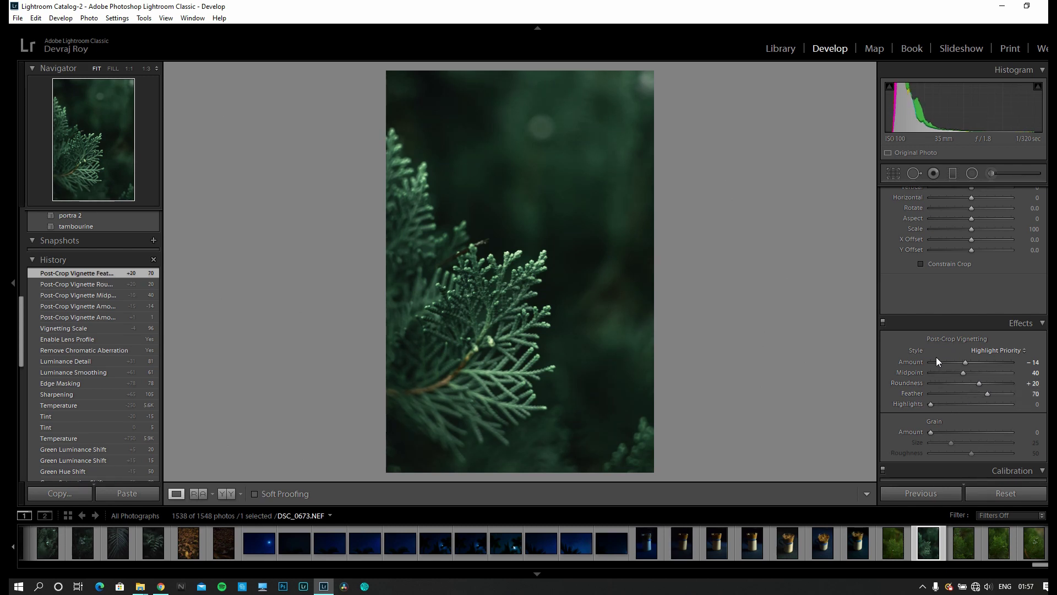
scroll(936, 357, "up", 15)
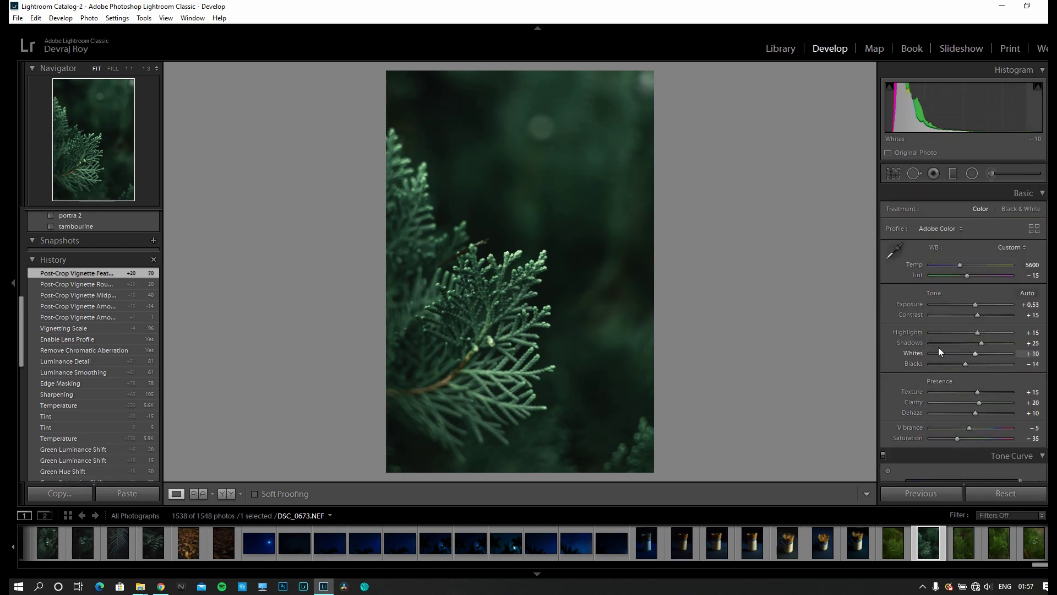
Step: Bring Whites back to 0 and ease Exposure from +0.53 to +0.43
scroll(980, 333, "down", 1)
scroll(980, 332, "down", 1)
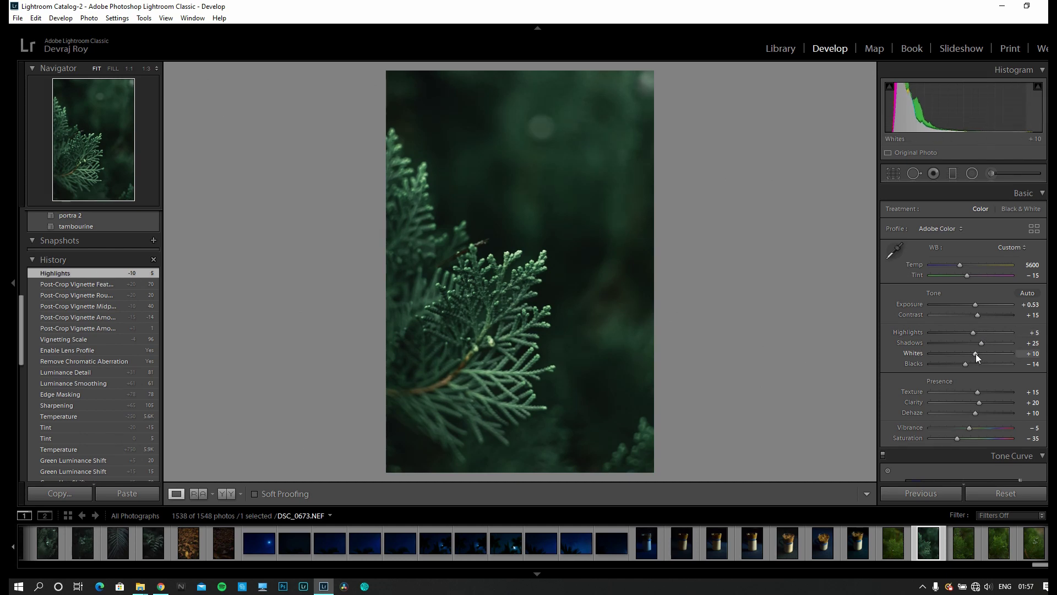
scroll(976, 353, "down", 2)
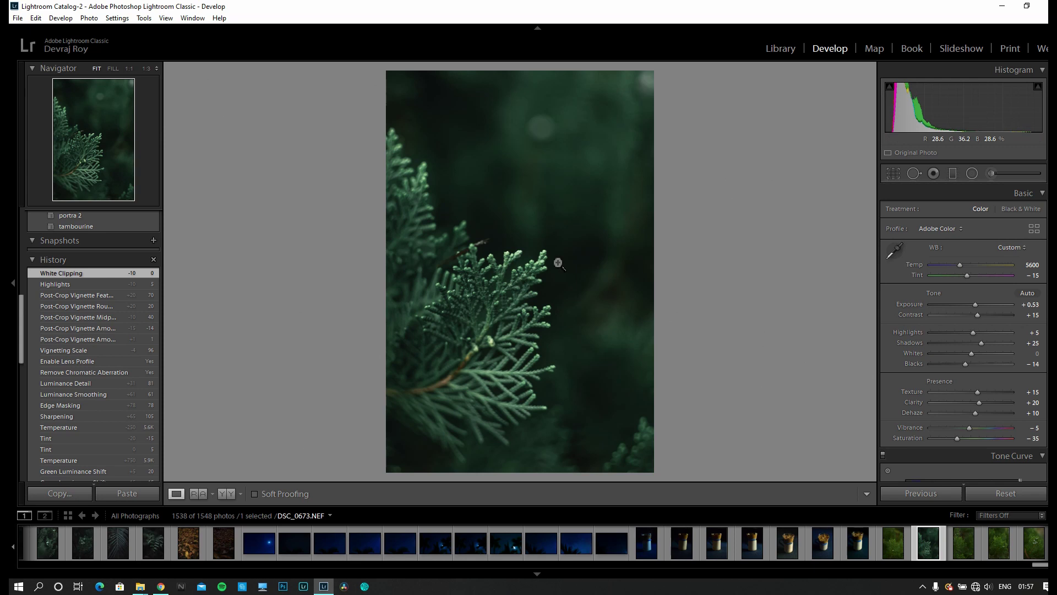
scroll(977, 305, "down", 2)
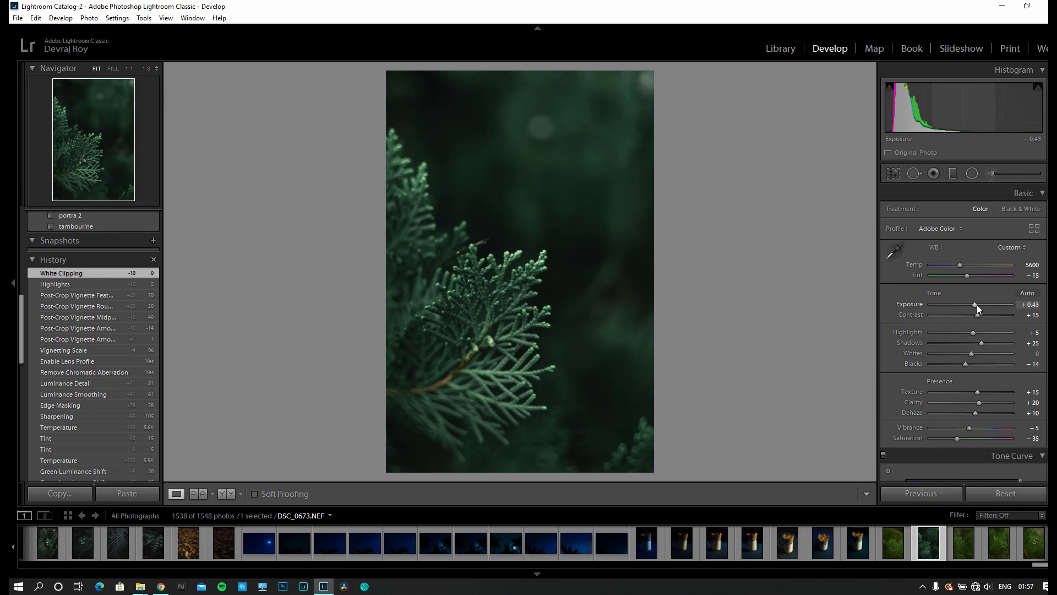
scroll(976, 366, "down", 2)
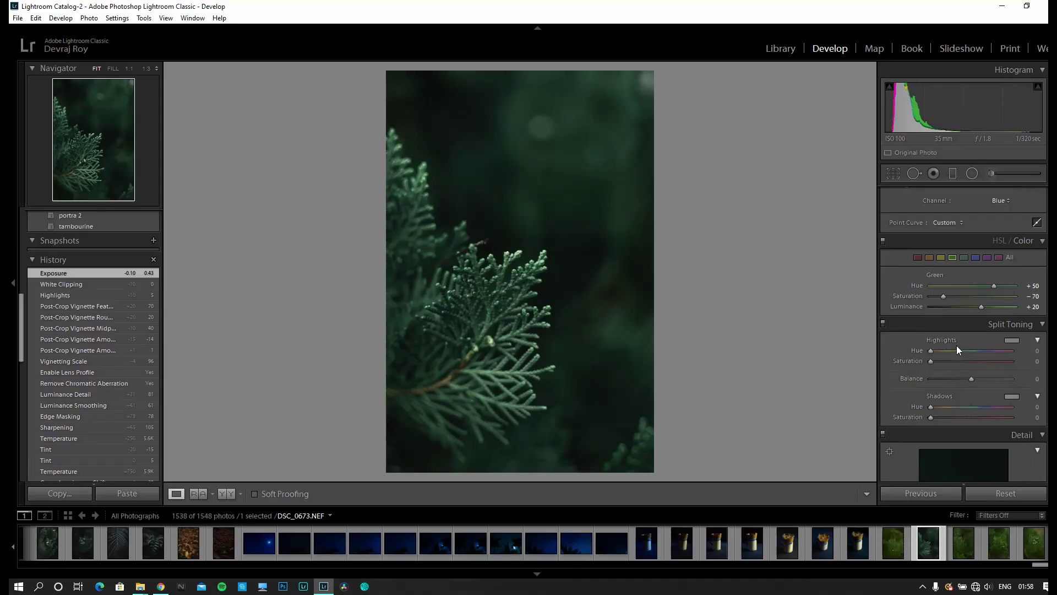
scroll(957, 345, "down", 10)
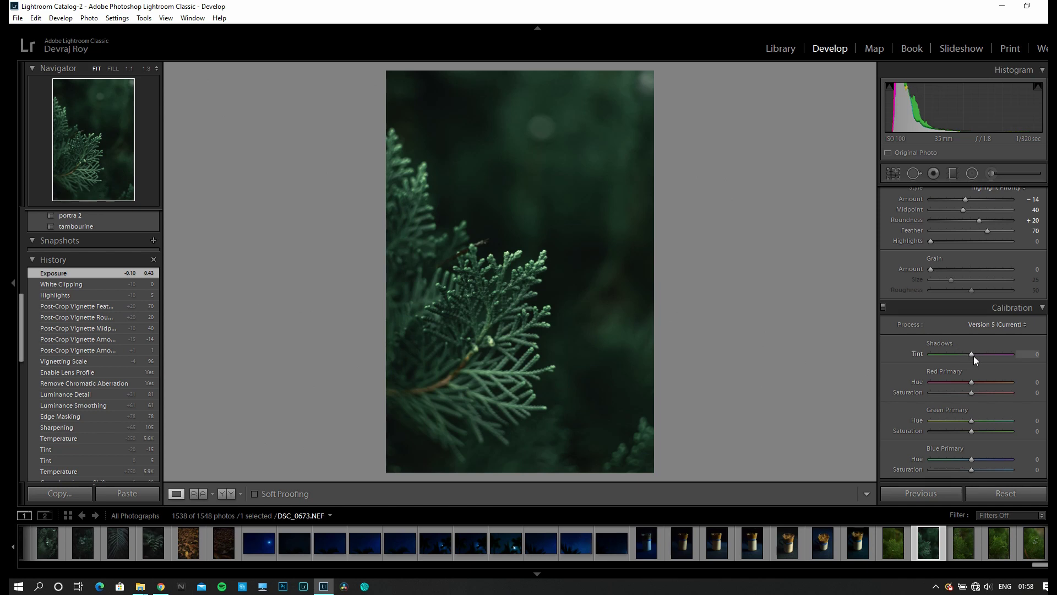
Step: In Calibration, set Shadows Tint to -5 and Red Primary Hue to -10, Saturation -5
key("shift+Down")
key("shift+Down")
key("shift+Down")
key("shift+Up")
key("shift+Up")
key("shift+Down")
key("shift+Down")
key("shift+Down")
key("shift+Down")
key("shift+Down")
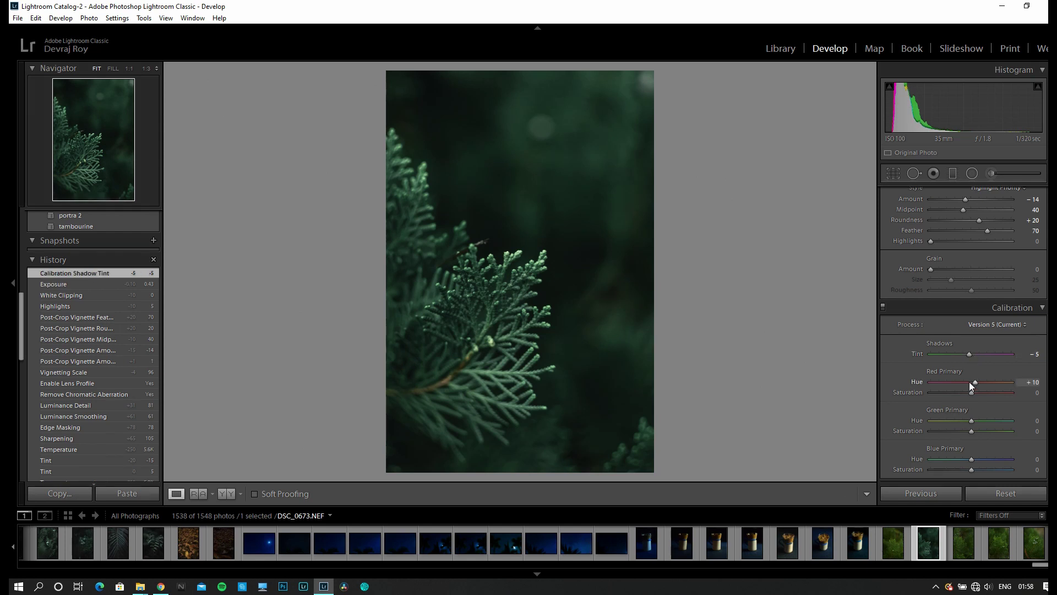
key("shift+Down")
key("shift+Down")
key("shift+Down")
key("shift+Down")
key("shift+Down")
key("shift+Down")
key("shift+Down")
key("shift+Down")
key("shift+Down")
key("shift+Down")
key("shift+Down")
key("shift+Down")
key("shift+Down")
key("shift+Down")
key("shift+Down")
key("shift+Up")
key("shift+Up")
key("shift+Up")
key("shift+Up")
key("shift+Up")
key("shift+Up")
key("shift+Up")
key("shift+Up")
key("shift+Up")
key("shift+Up")
key("shift+Up")
key("shift+Up")
key("shift+Up")
key("shift+Up")
key("shift+Up")
key("shift+Up")
key("shift+Up")
key("shift+Up")
key("shift+Up")
key("shift+Up")
key("shift+Up")
key("shift+Up")
key("shift+Up")
key("shift+Up")
key("shift+Up")
key("shift+Down")
key("shift+Down")
key("shift+Down")
key("shift+Down")
key("shift+Down")
key("shift+Down")
key("shift+Down")
key("shift+Down")
key("shift+Down")
key("shift+Down")
key("shift+Down")
key("shift+Down")
key("shift+Down")
key("shift+Down")
key("shift+Down")
key("shift+Down")
Step: Set Green Primary Hue to +11 and Saturation to -5, and shift Blue Primary Hue to +10
left_click_drag(972, 420, 976, 422)
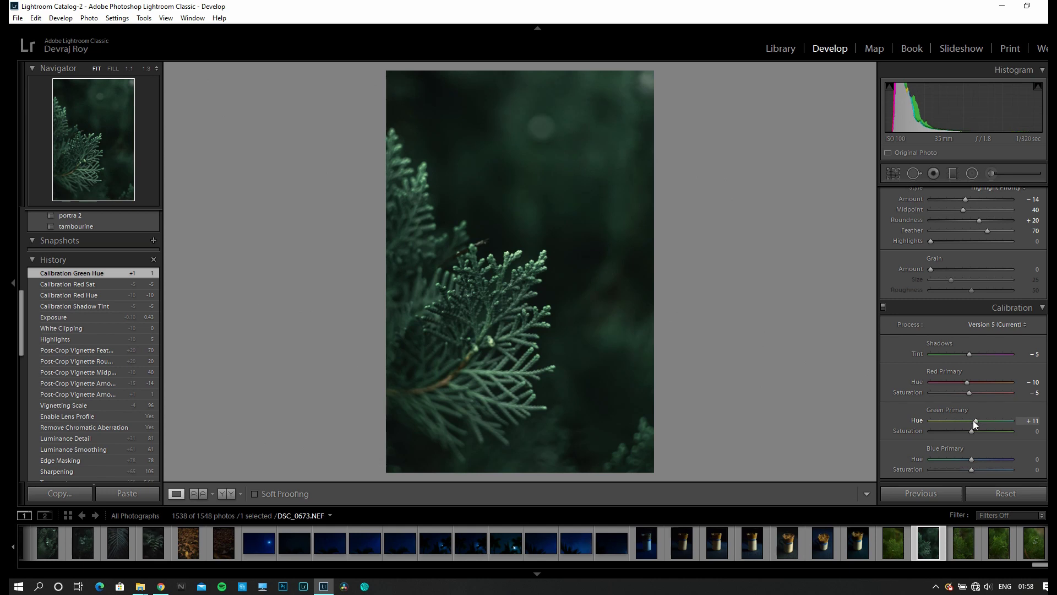
key("shift+Down")
left_click(967, 459)
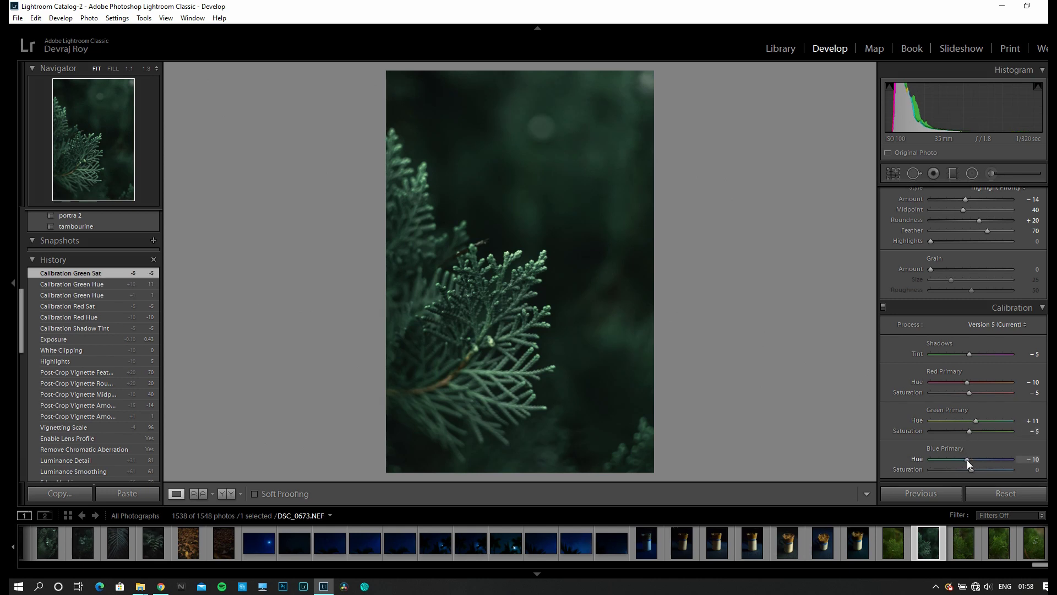
key("shift+Up")
key("shift+Up")
key("shift+Up")
key("shift+Up")
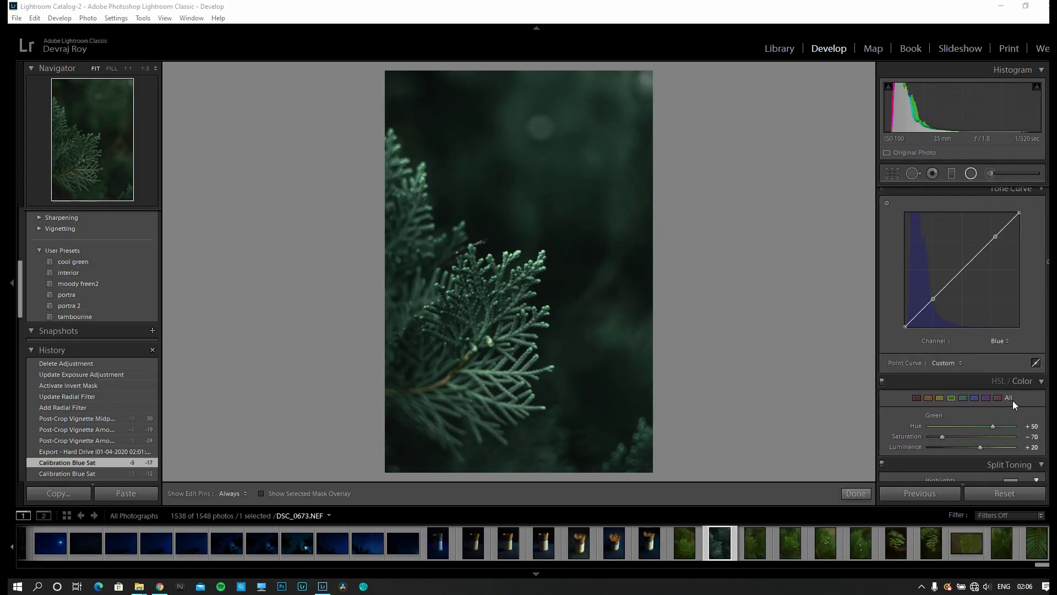
Step: Drop the Lens Corrections profile Vignetting amount from 96 to 0
scroll(1013, 402, "down", 6)
scroll(1013, 402, "up", 2)
scroll(1013, 403, "down", 4)
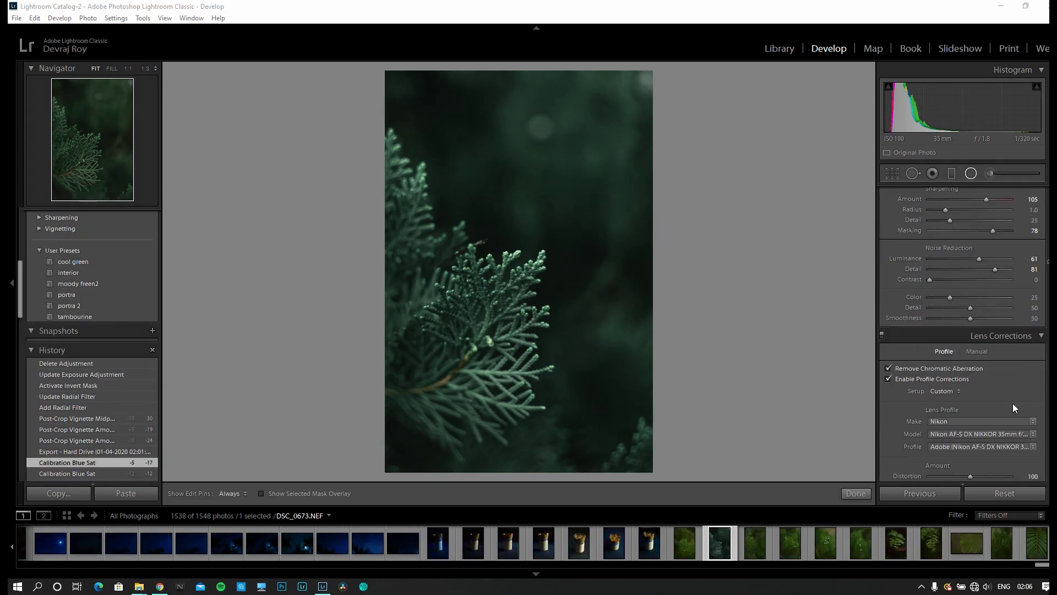
scroll(1013, 403, "up", 5)
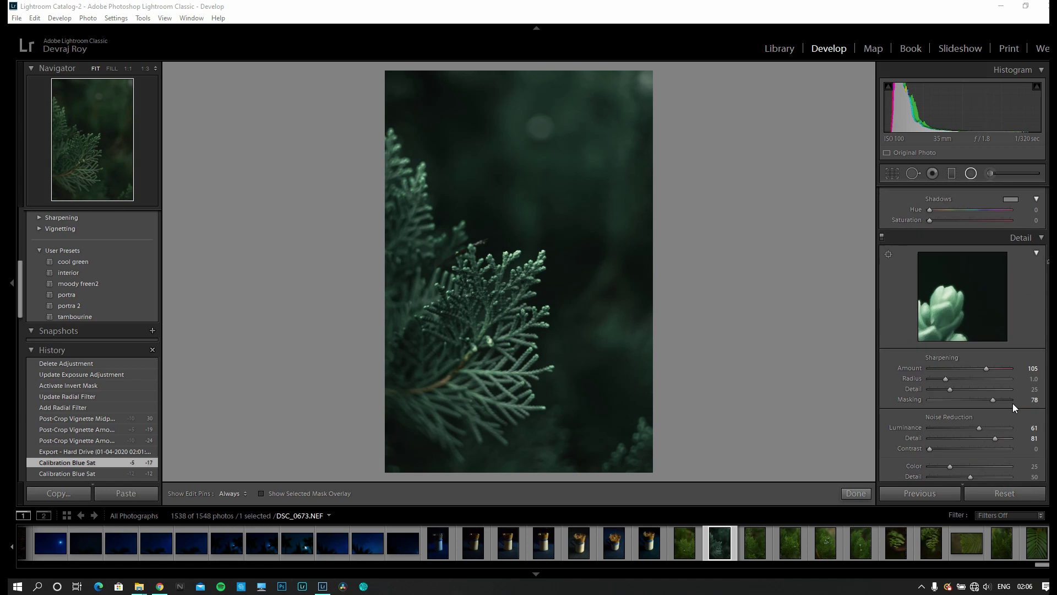
scroll(1013, 404, "up", 8)
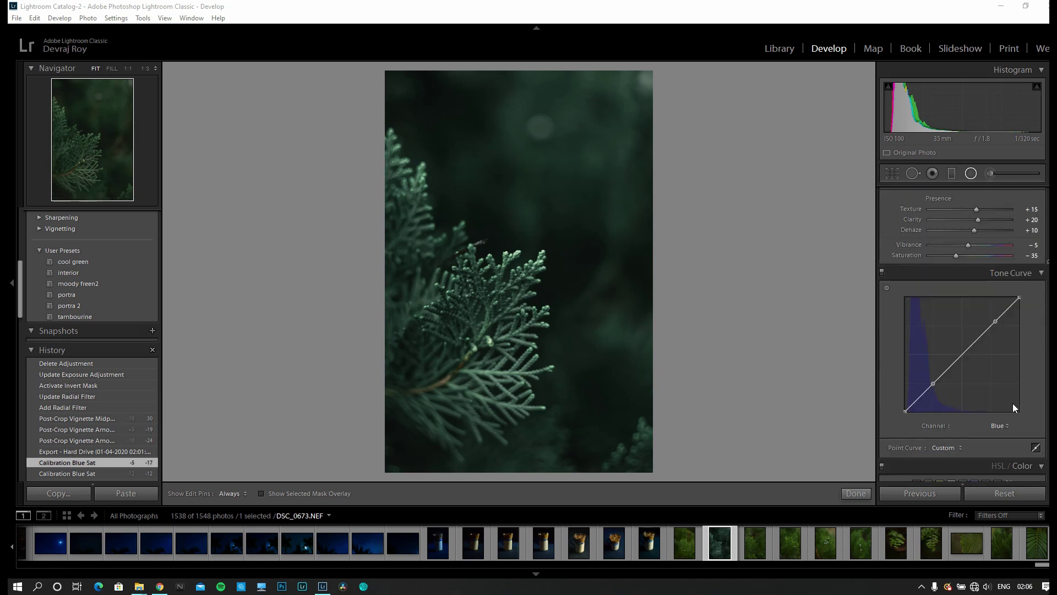
scroll(1013, 404, "down", 12)
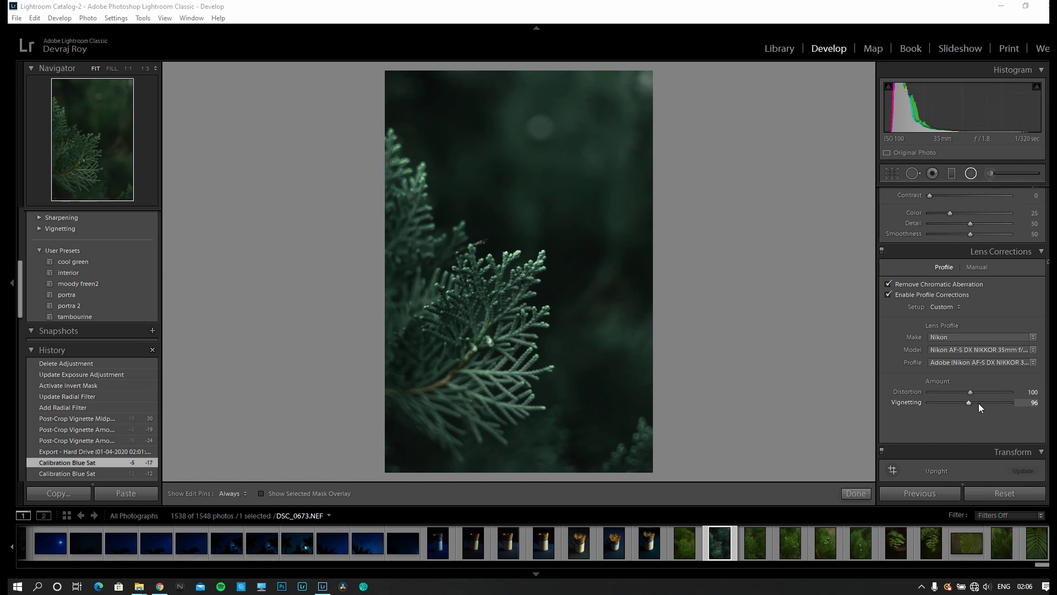
left_click_drag(942, 402, 921, 404)
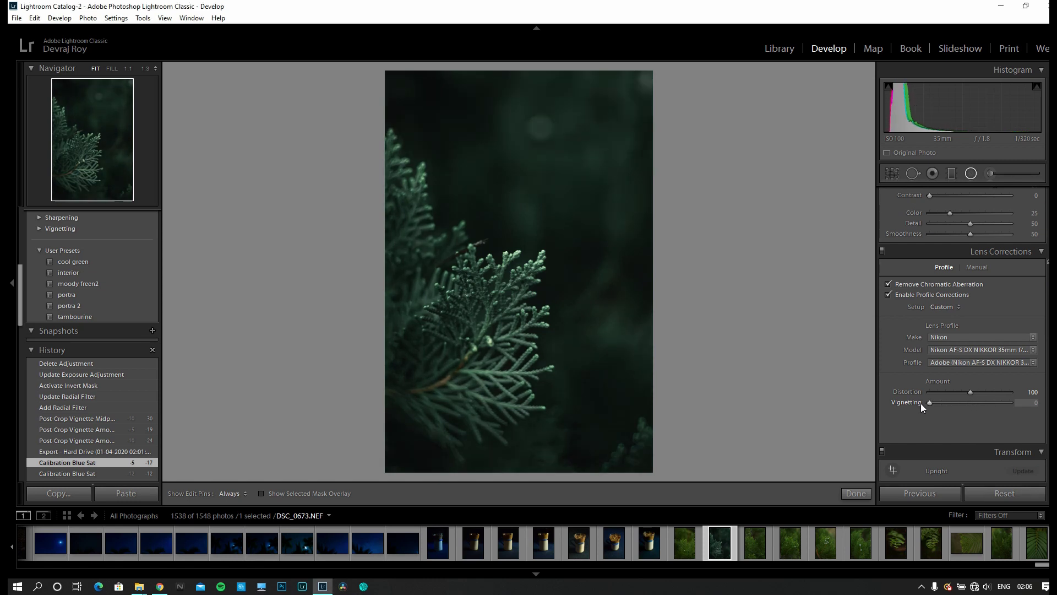
scroll(964, 407, "down", 6)
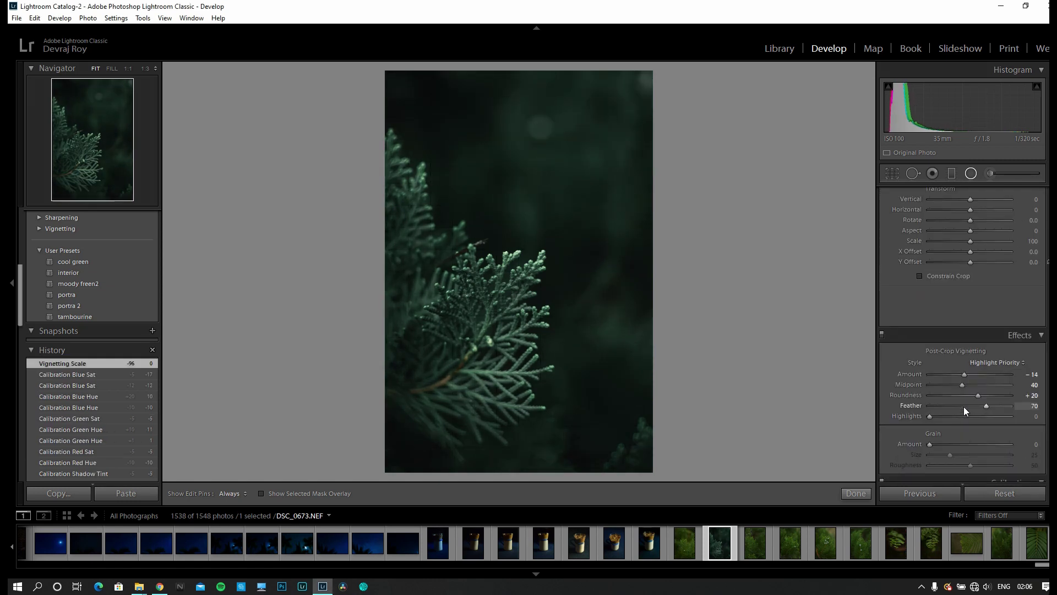
Step: Change the post-crop vignette Roundness from +20 to -33
scroll(964, 374, "down", 2)
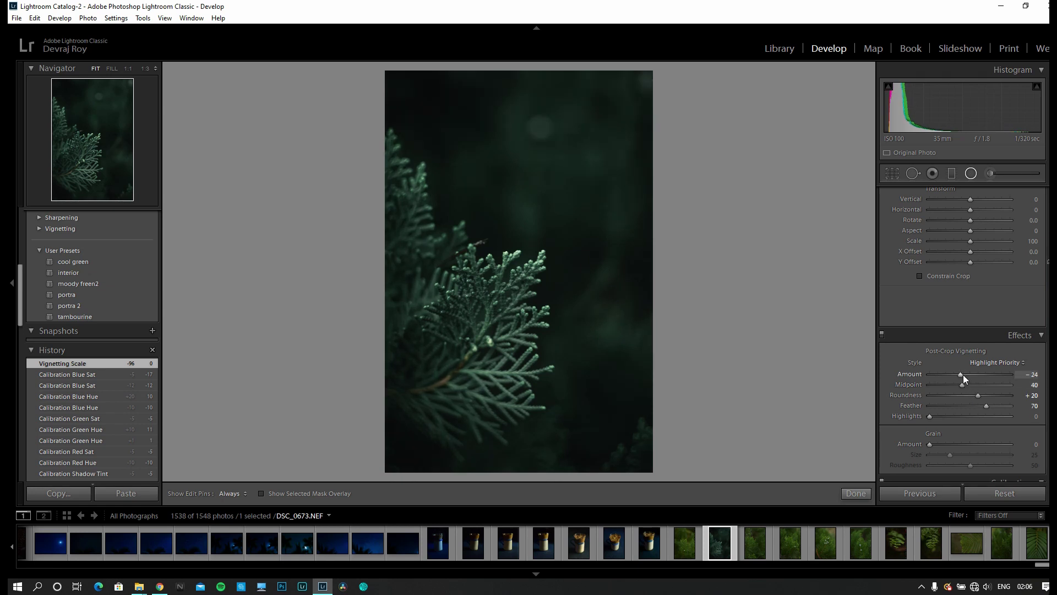
scroll(963, 373, "up", 2)
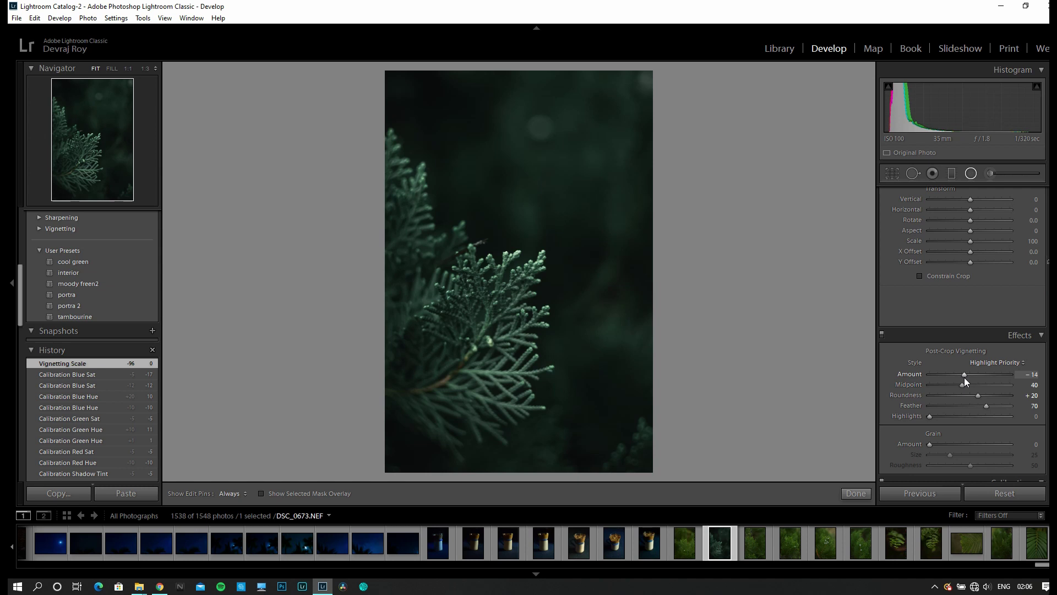
left_click_drag(975, 394, 952, 406)
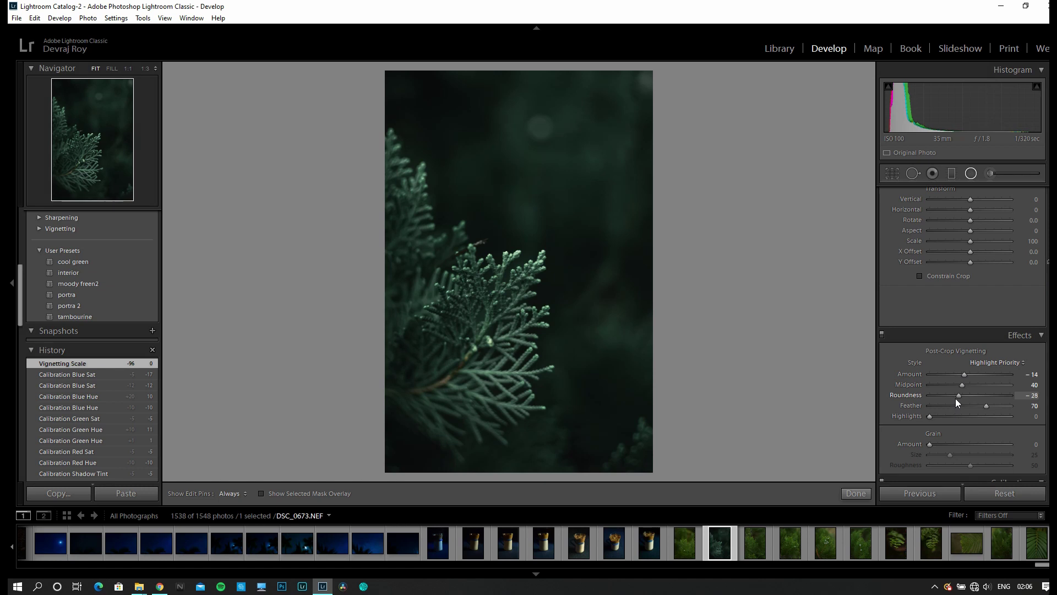
left_click_drag(954, 399, 952, 399)
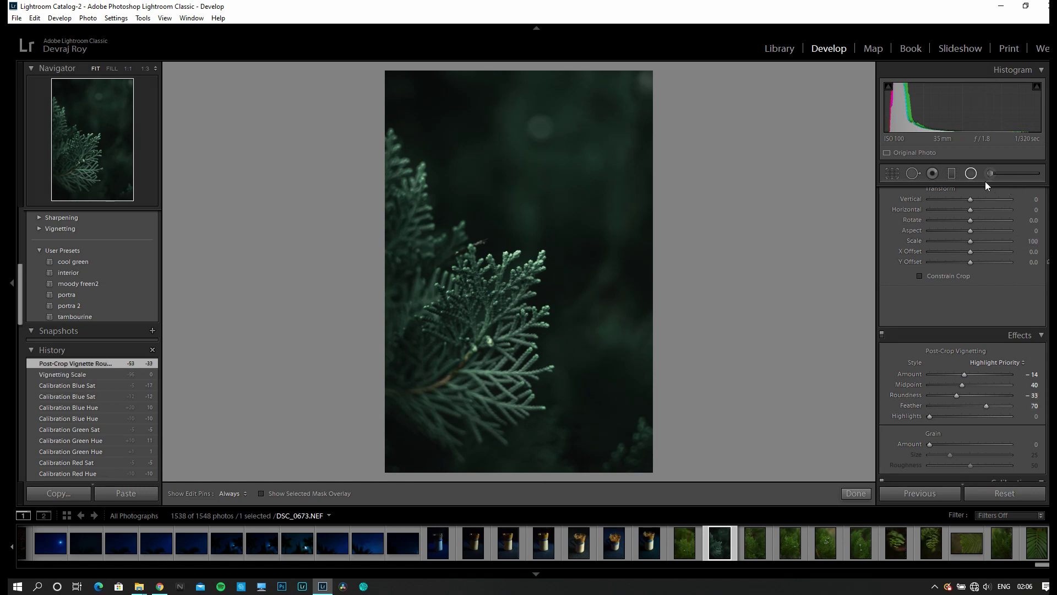
scroll(977, 292, "up", 5)
Step: Draw a radial filter ellipse over the fern's central sprig
key("shift+m")
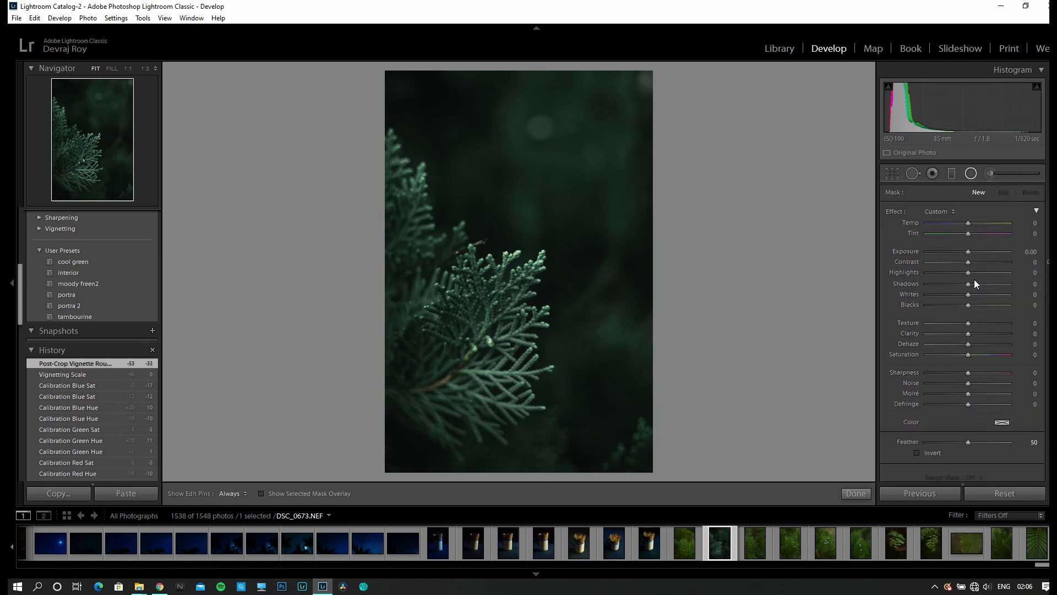
left_click(972, 174)
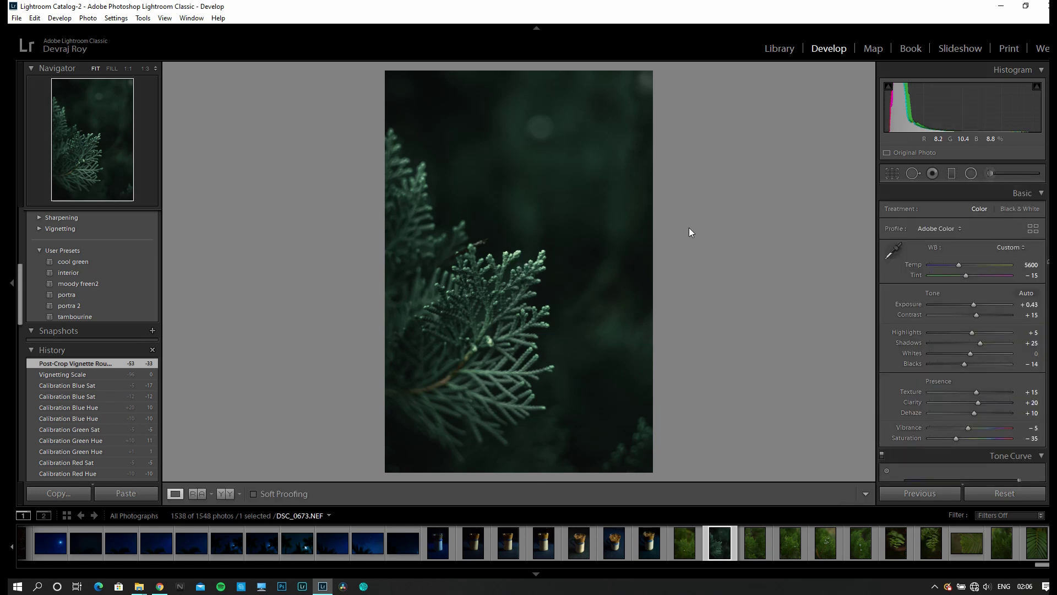
left_click(971, 175)
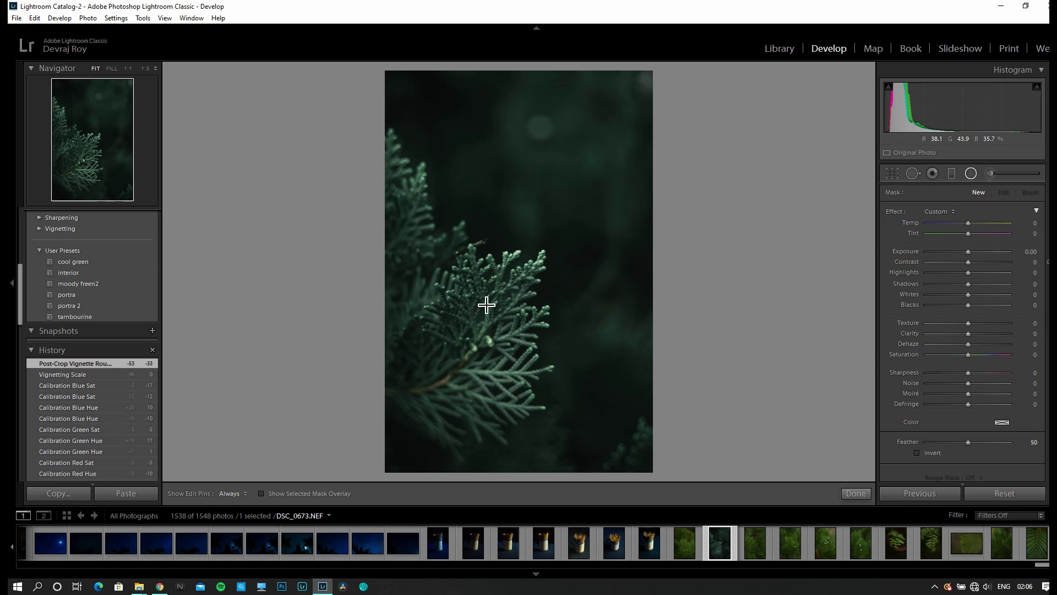
left_click_drag(460, 236, 531, 349)
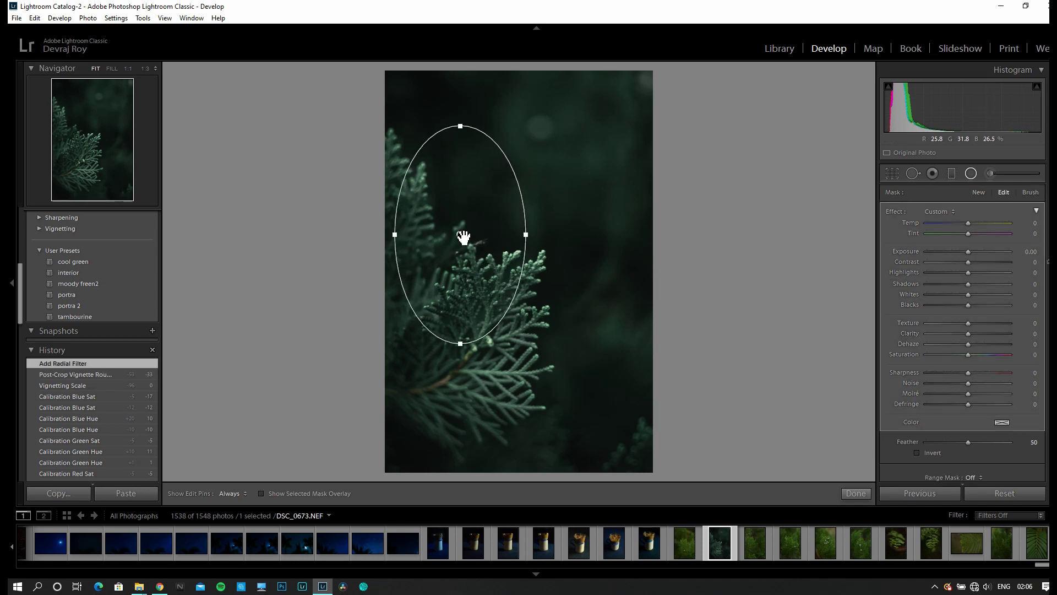
left_click_drag(462, 236, 515, 308)
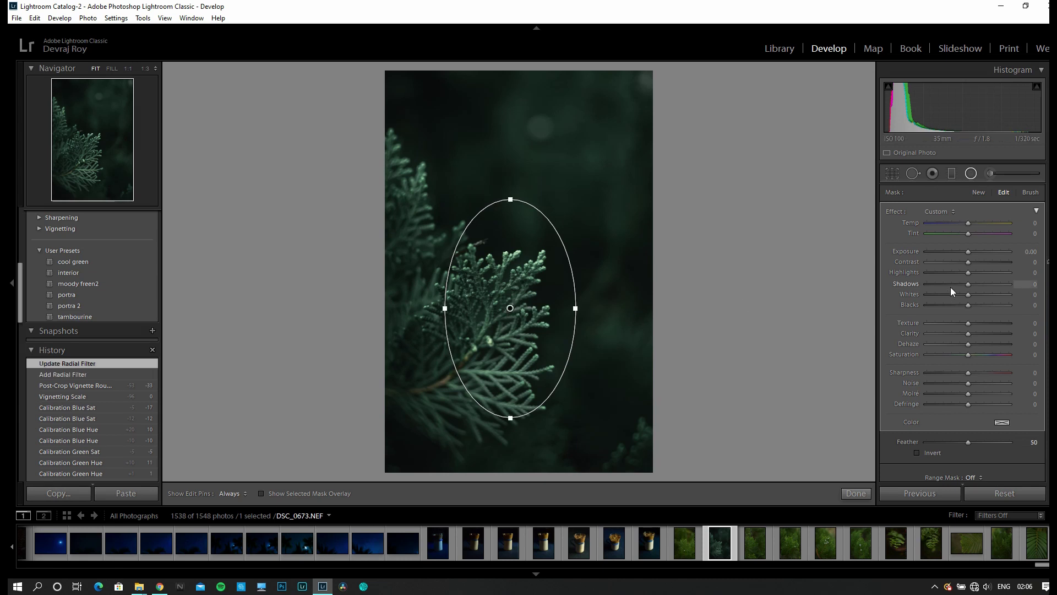
Step: Invert the radial filter and set Exposure 0.20, Highlights -15 and Feather 100
left_click(968, 252)
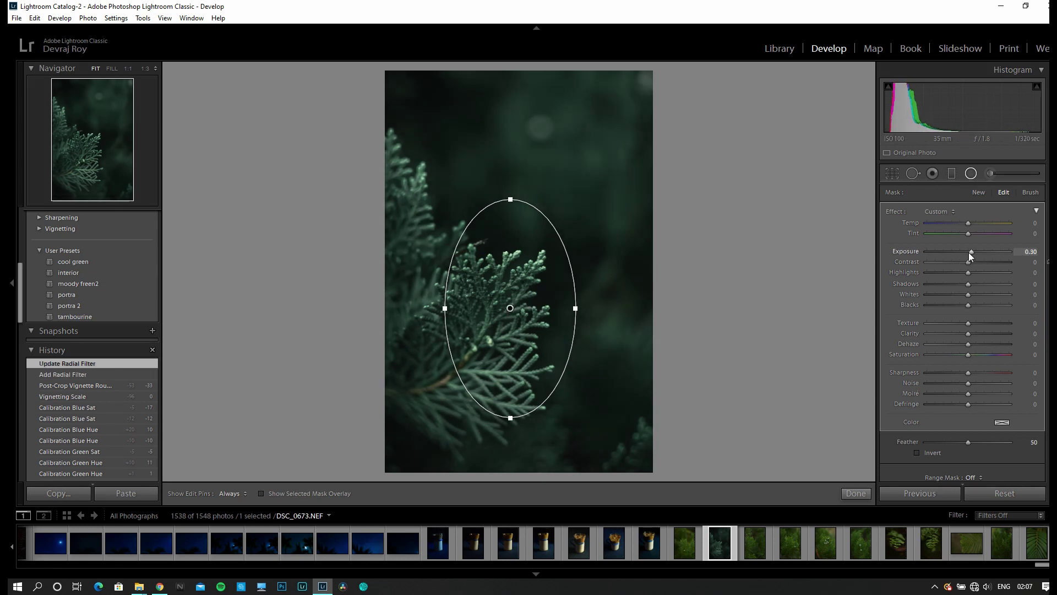
left_click(918, 453)
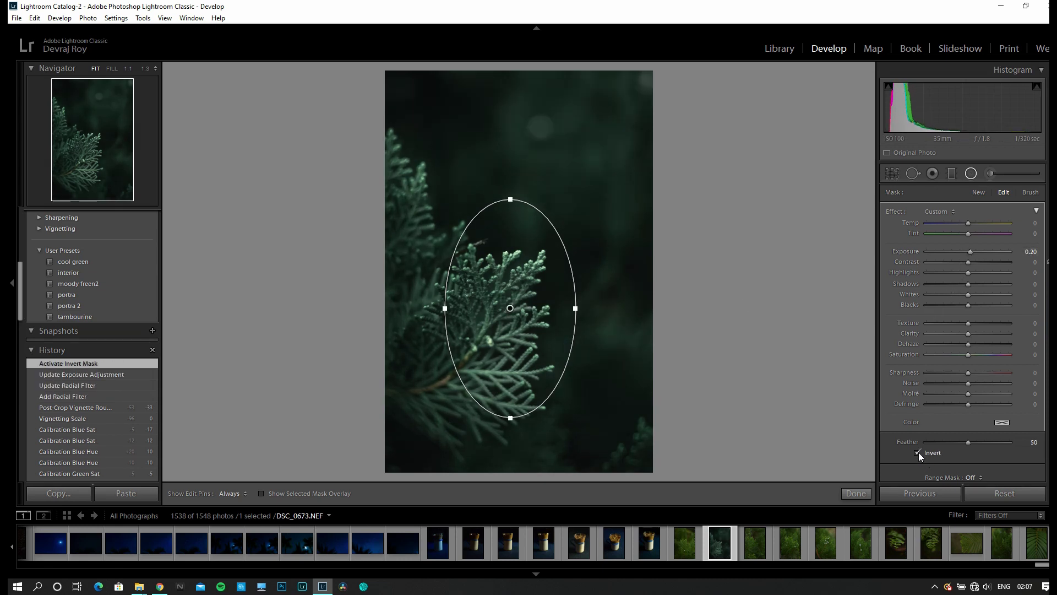
left_click_drag(965, 273, 959, 274)
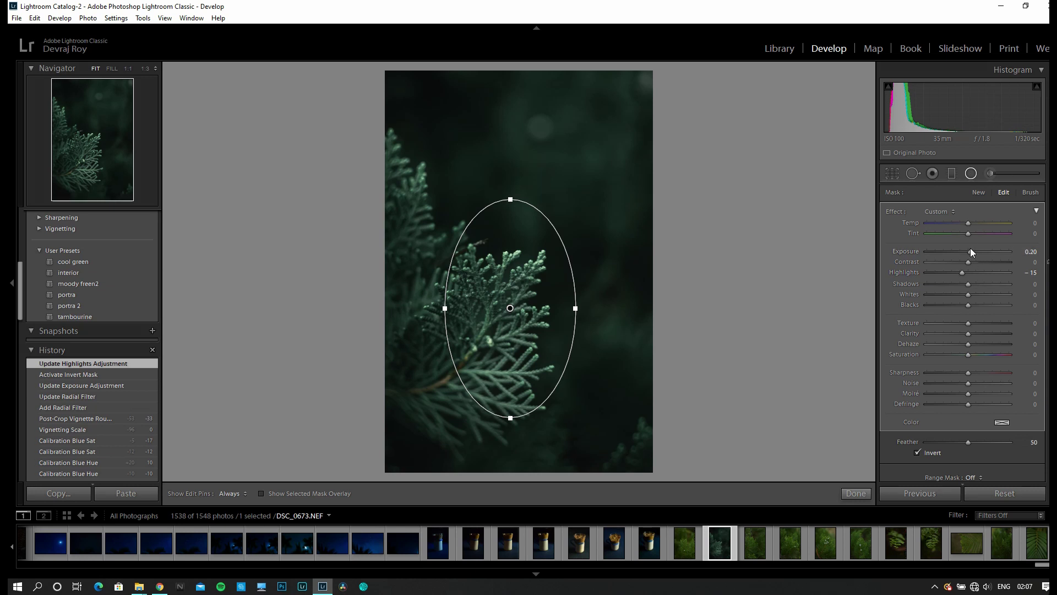
left_click(971, 173)
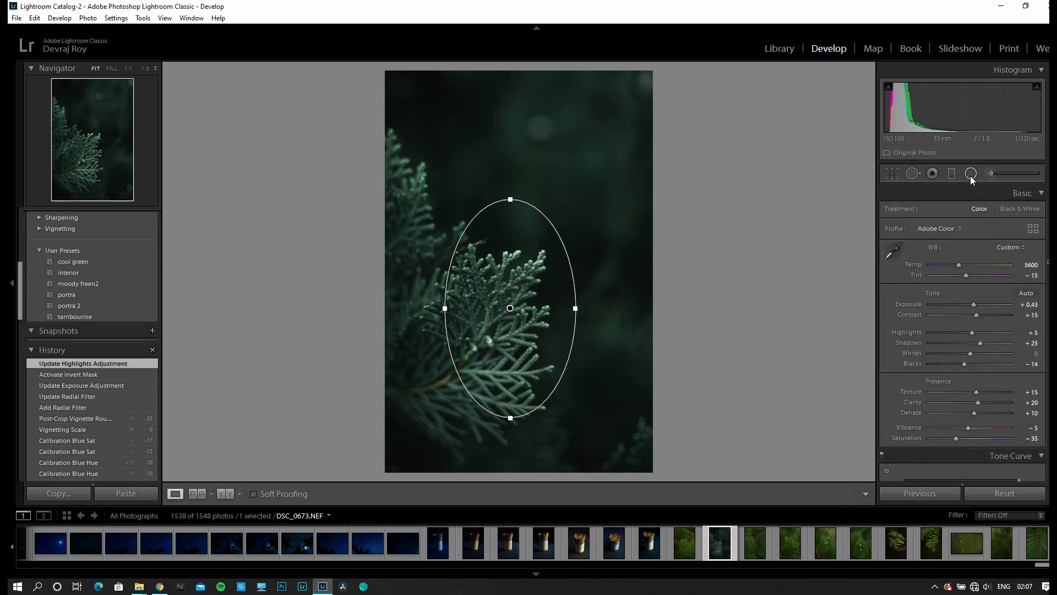
left_click(971, 174)
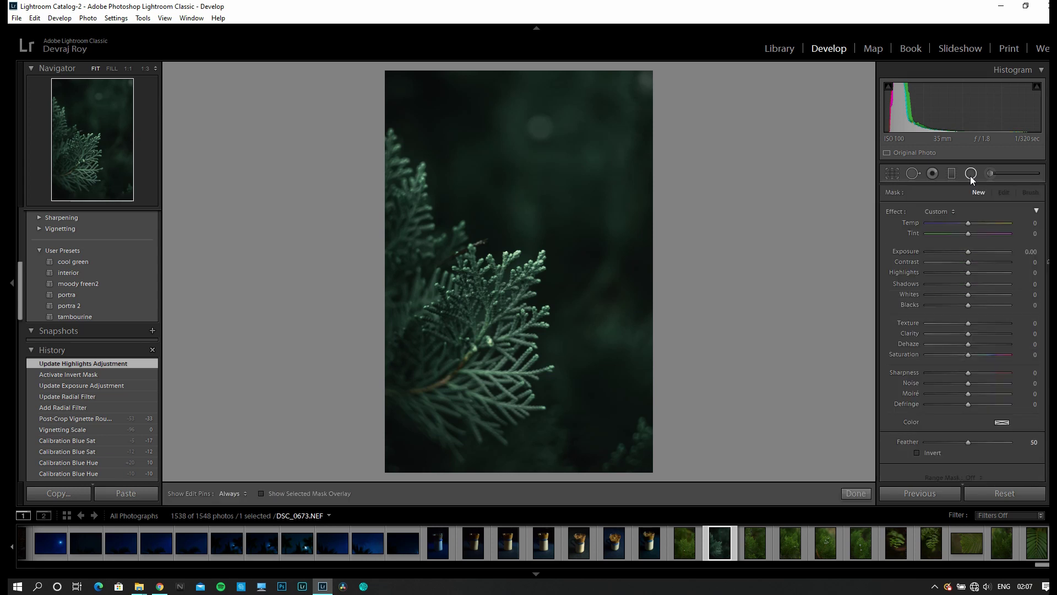
left_click(510, 308)
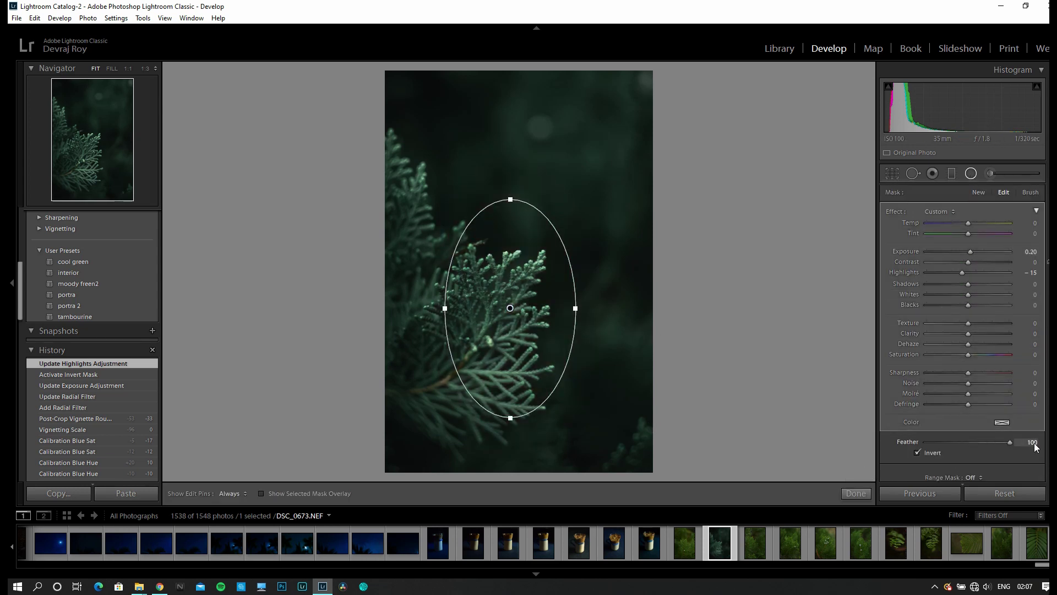